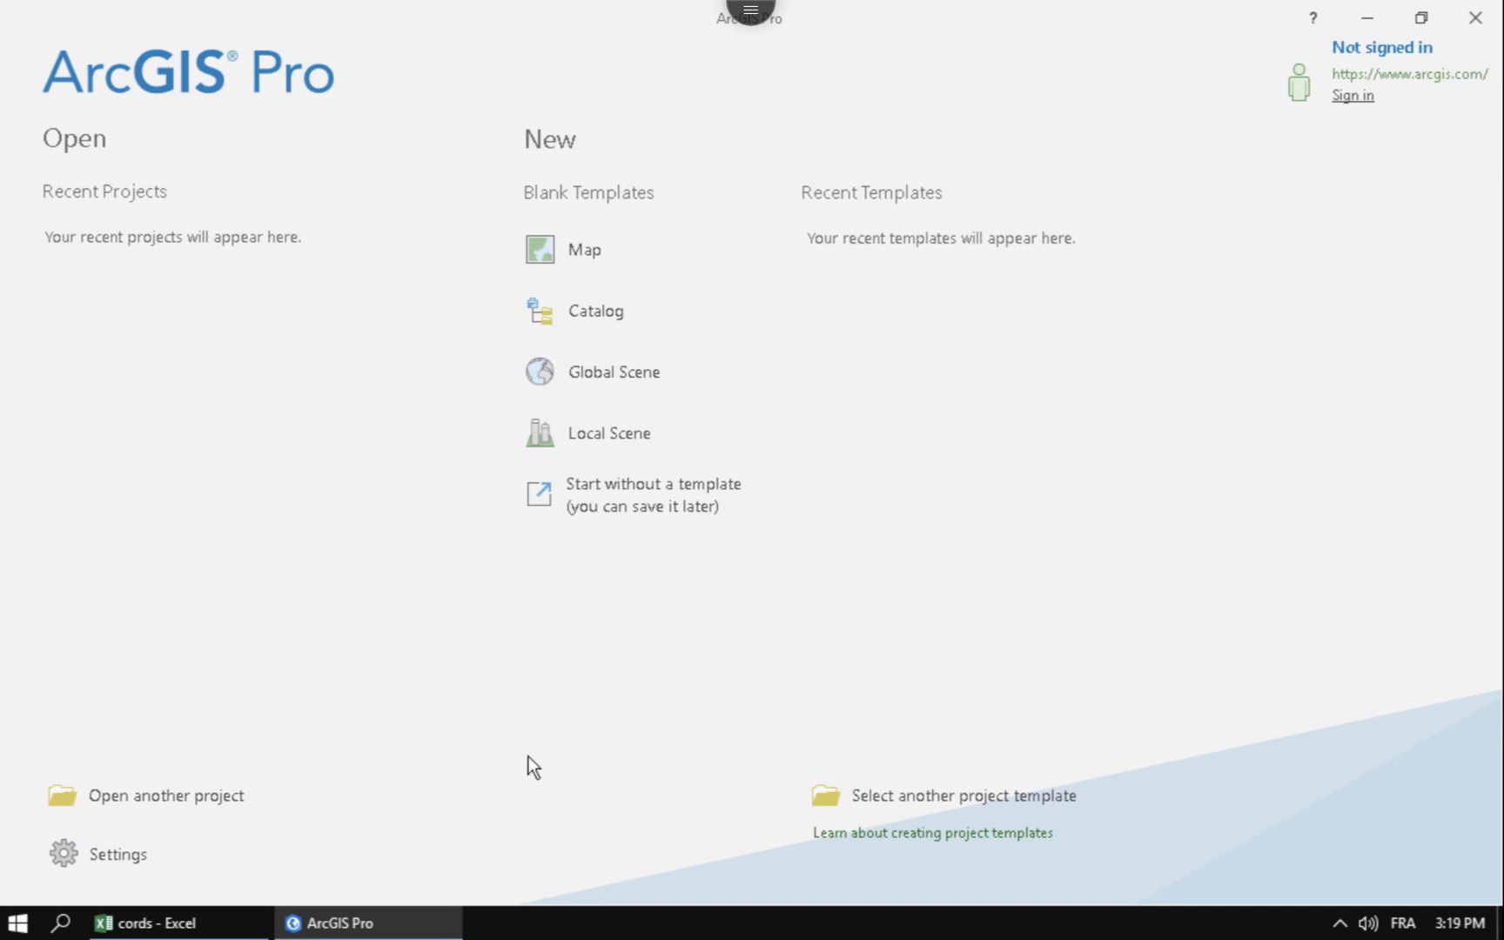
Switch to the cords Excel workbook to review its Lat, Long and Name columns for ten points.
{"action": "left_click", "coordinate": [197, 924]}
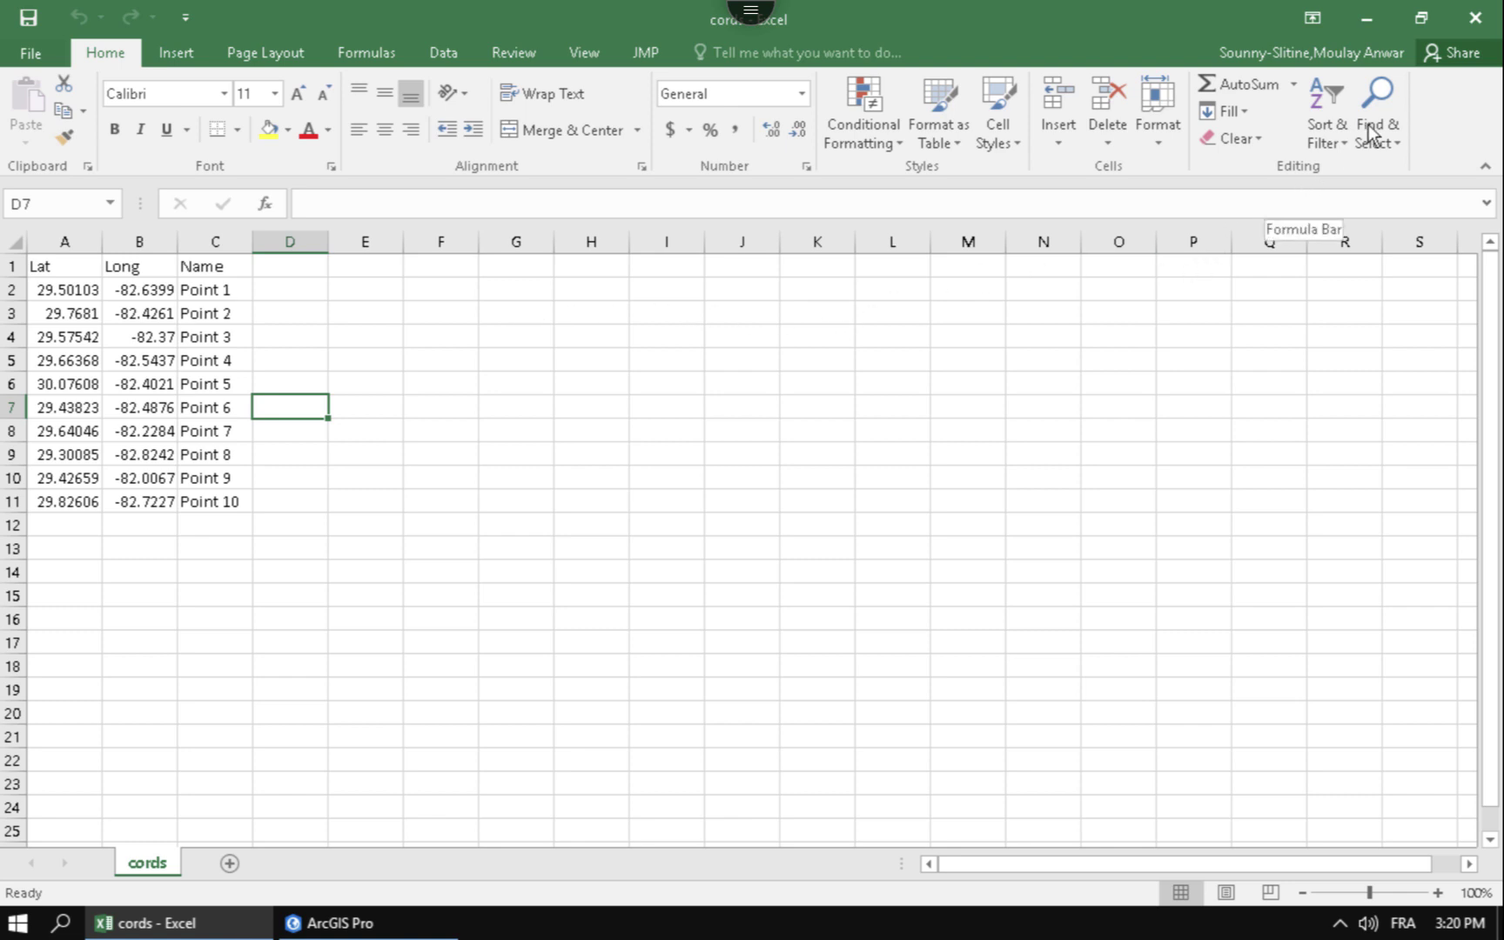
Close Excel, start a blank ArcGIS Pro project without a template, and insert a new map.
{"action": "left_click", "coordinate": [1470, 26]}
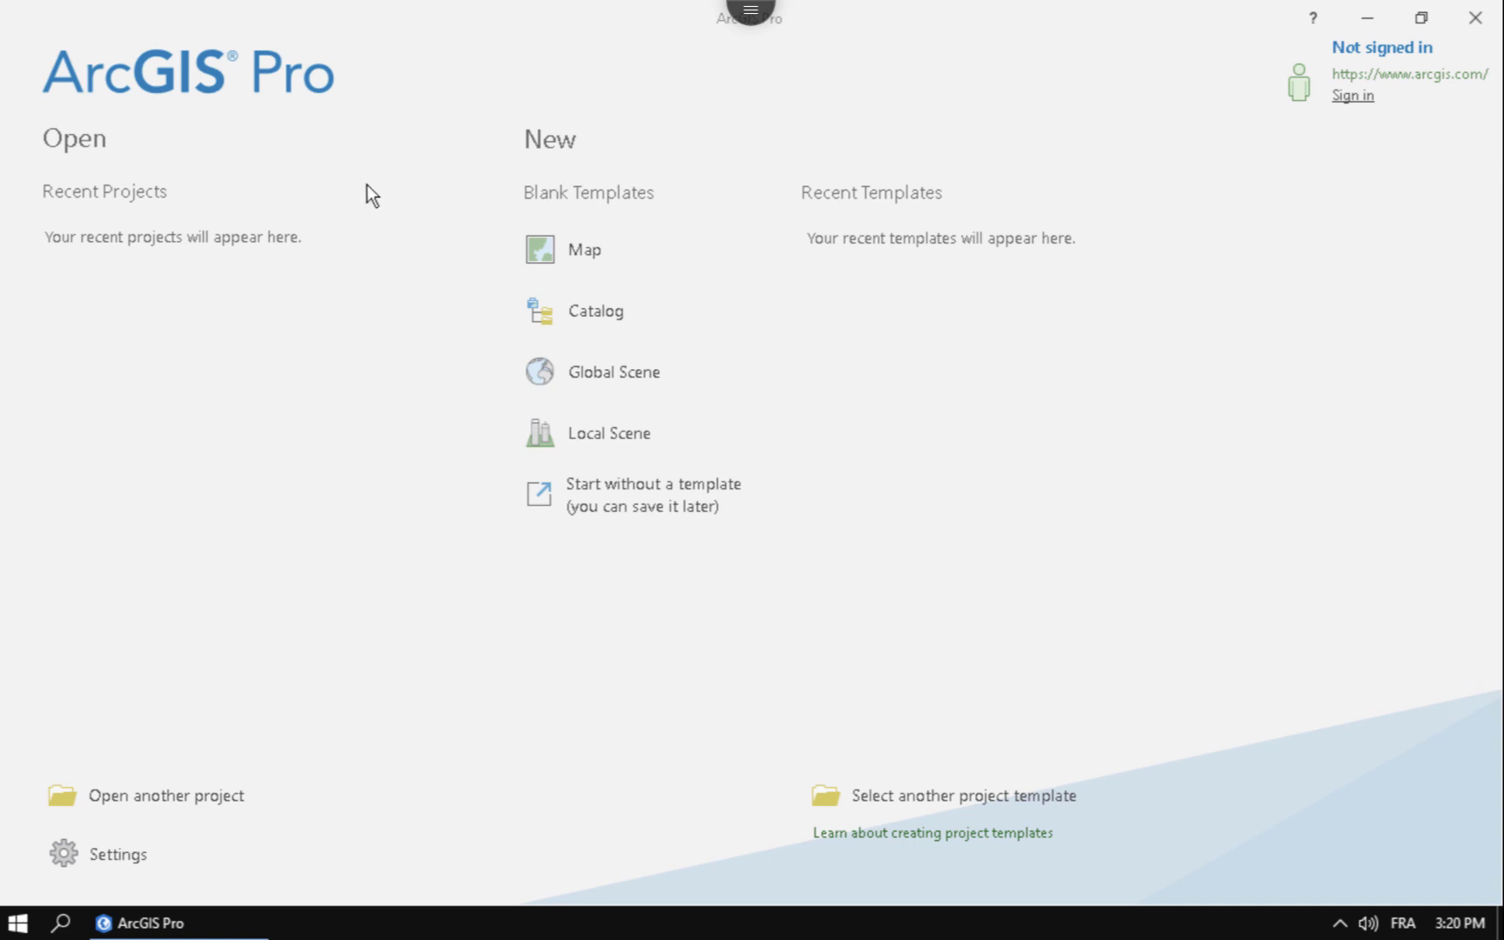
{"action": "left_click", "coordinate": [721, 498]}
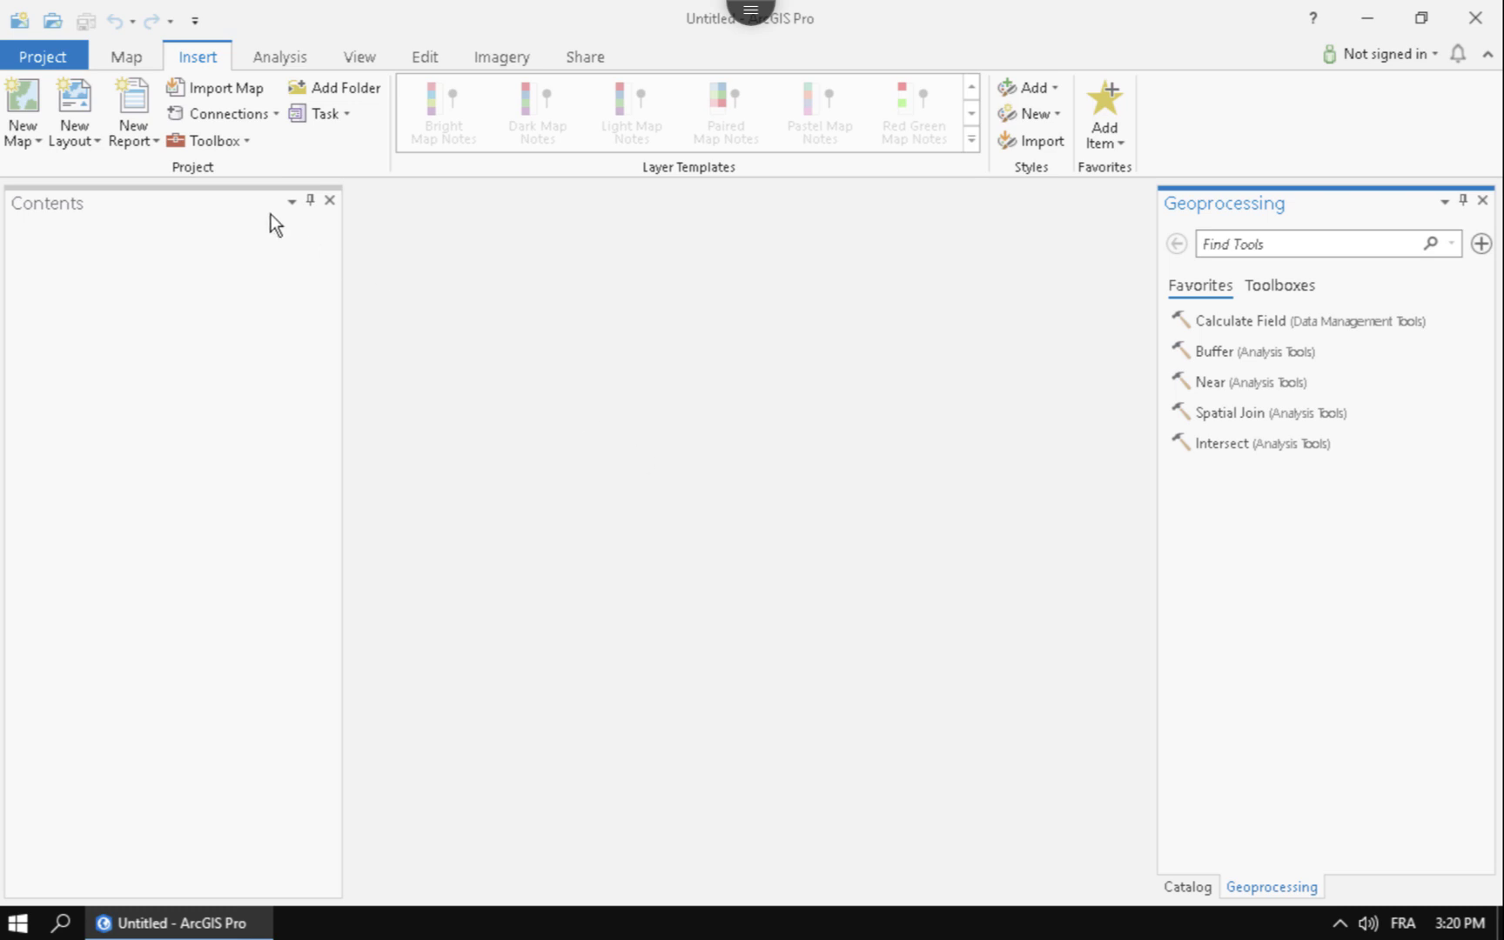
{"action": "left_click", "coordinate": [26, 115]}
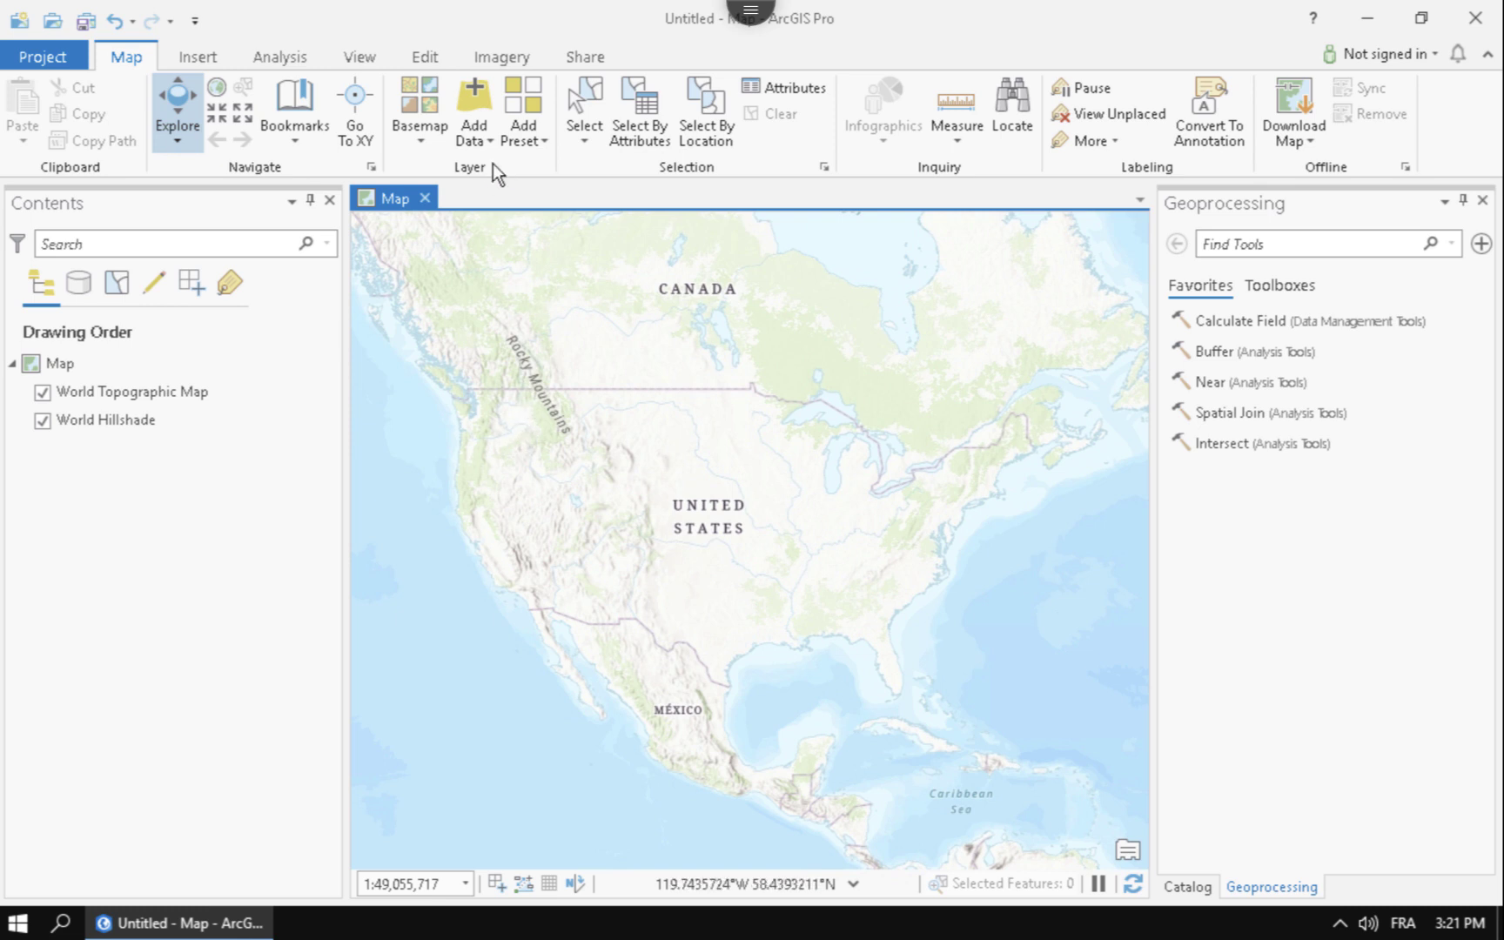
Add the cords$ sheet from Desktop\cords.xlsx to the map as a standalone table.
{"action": "left_click", "coordinate": [478, 101]}
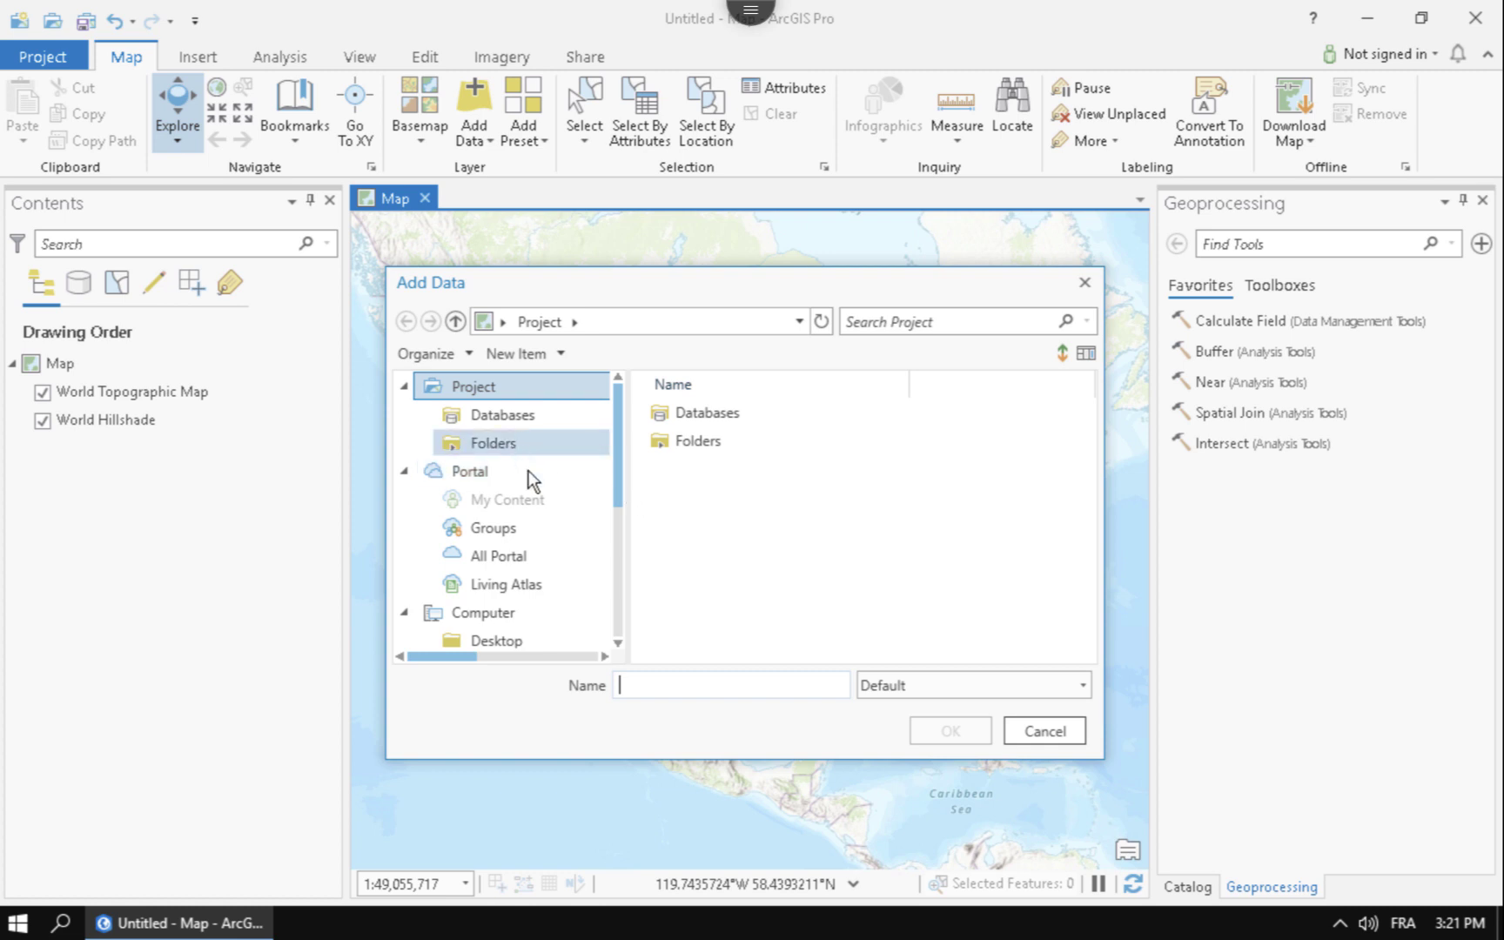
{"action": "left_click", "coordinate": [496, 644]}
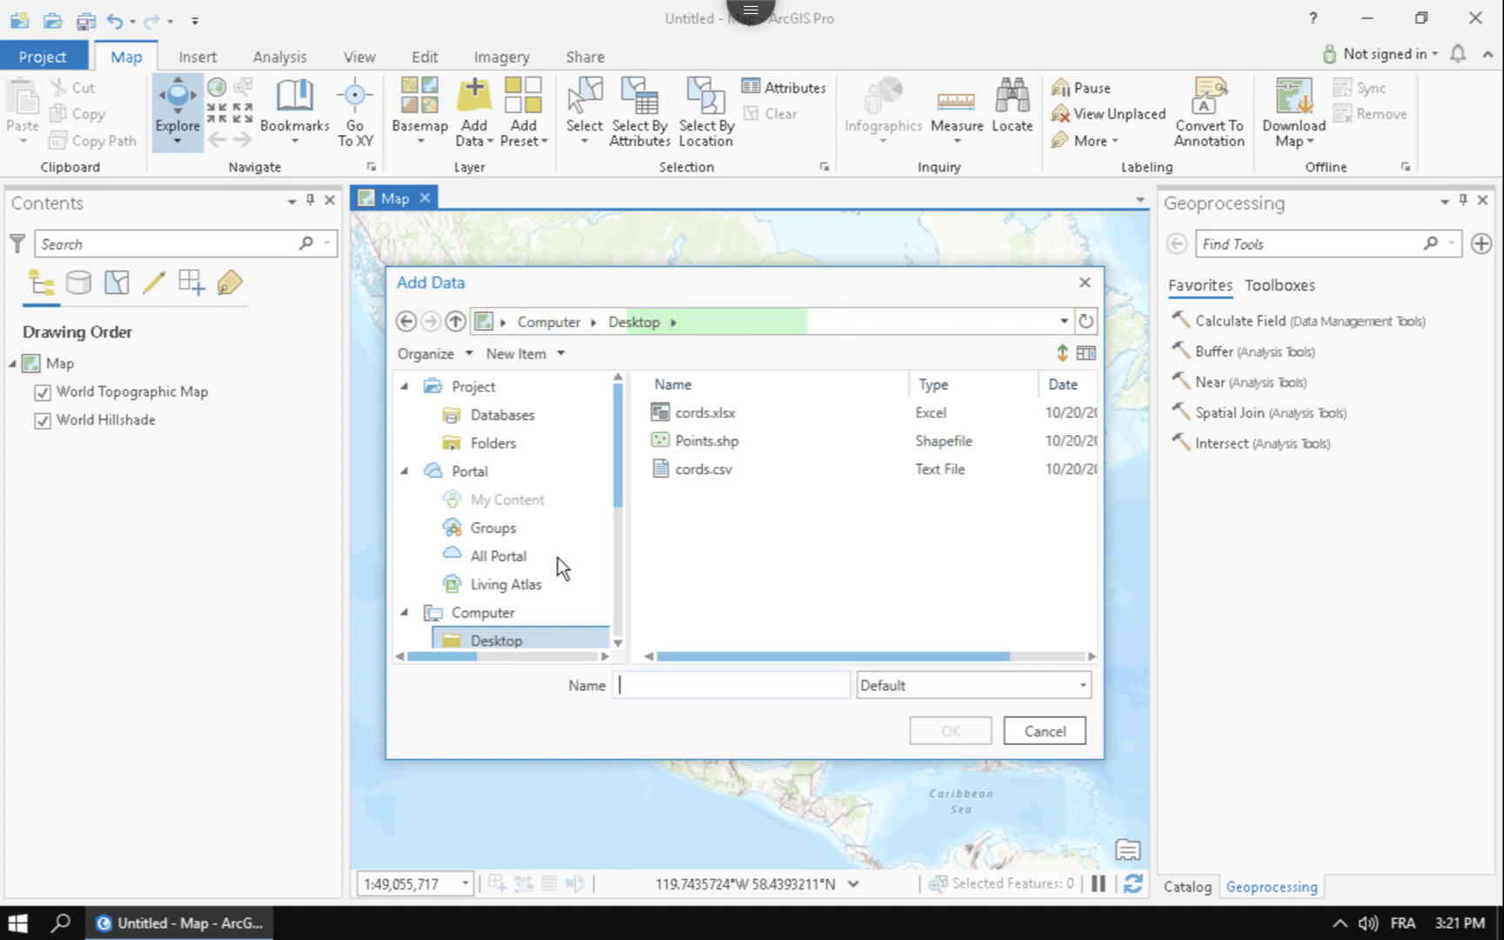
{"action": "double_click", "coordinate": [725, 414]}
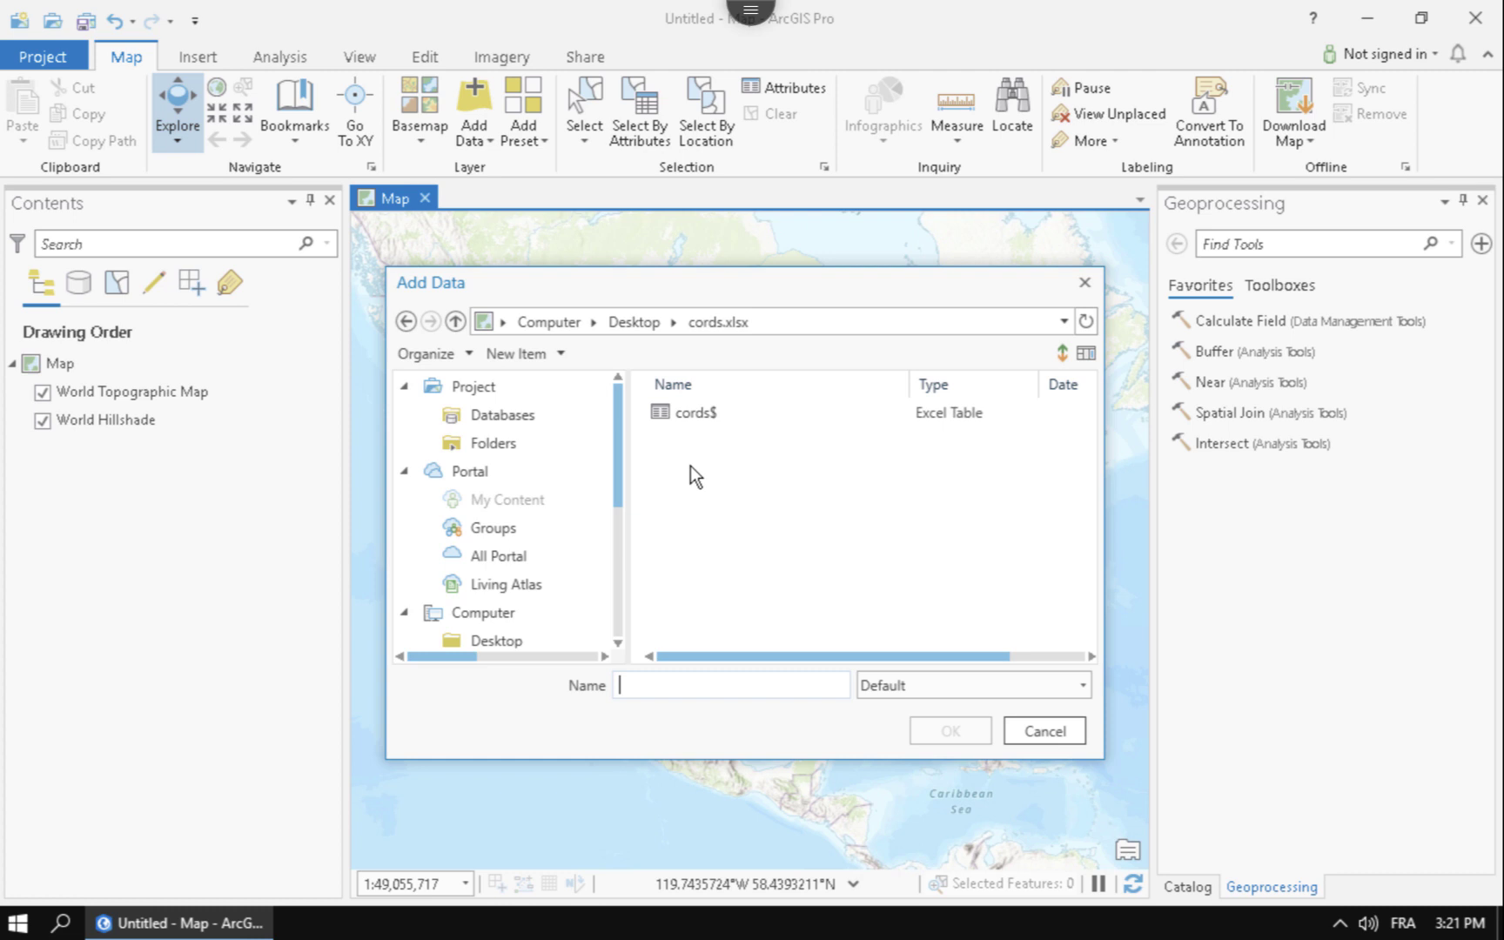
{"action": "left_click", "coordinate": [693, 413]}
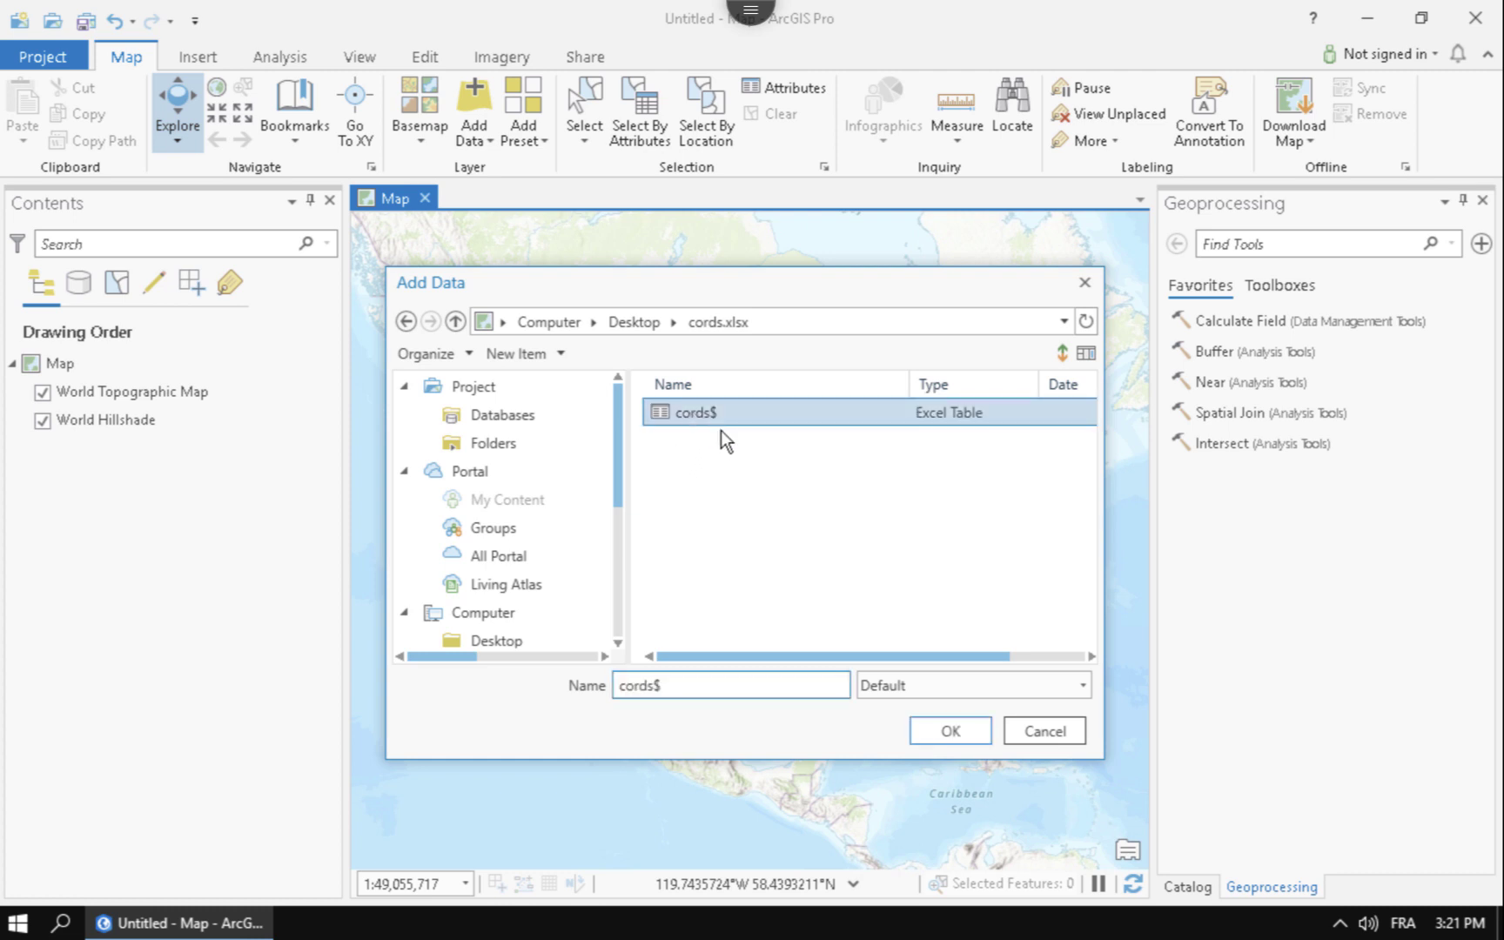
{"action": "left_click", "coordinate": [949, 731]}
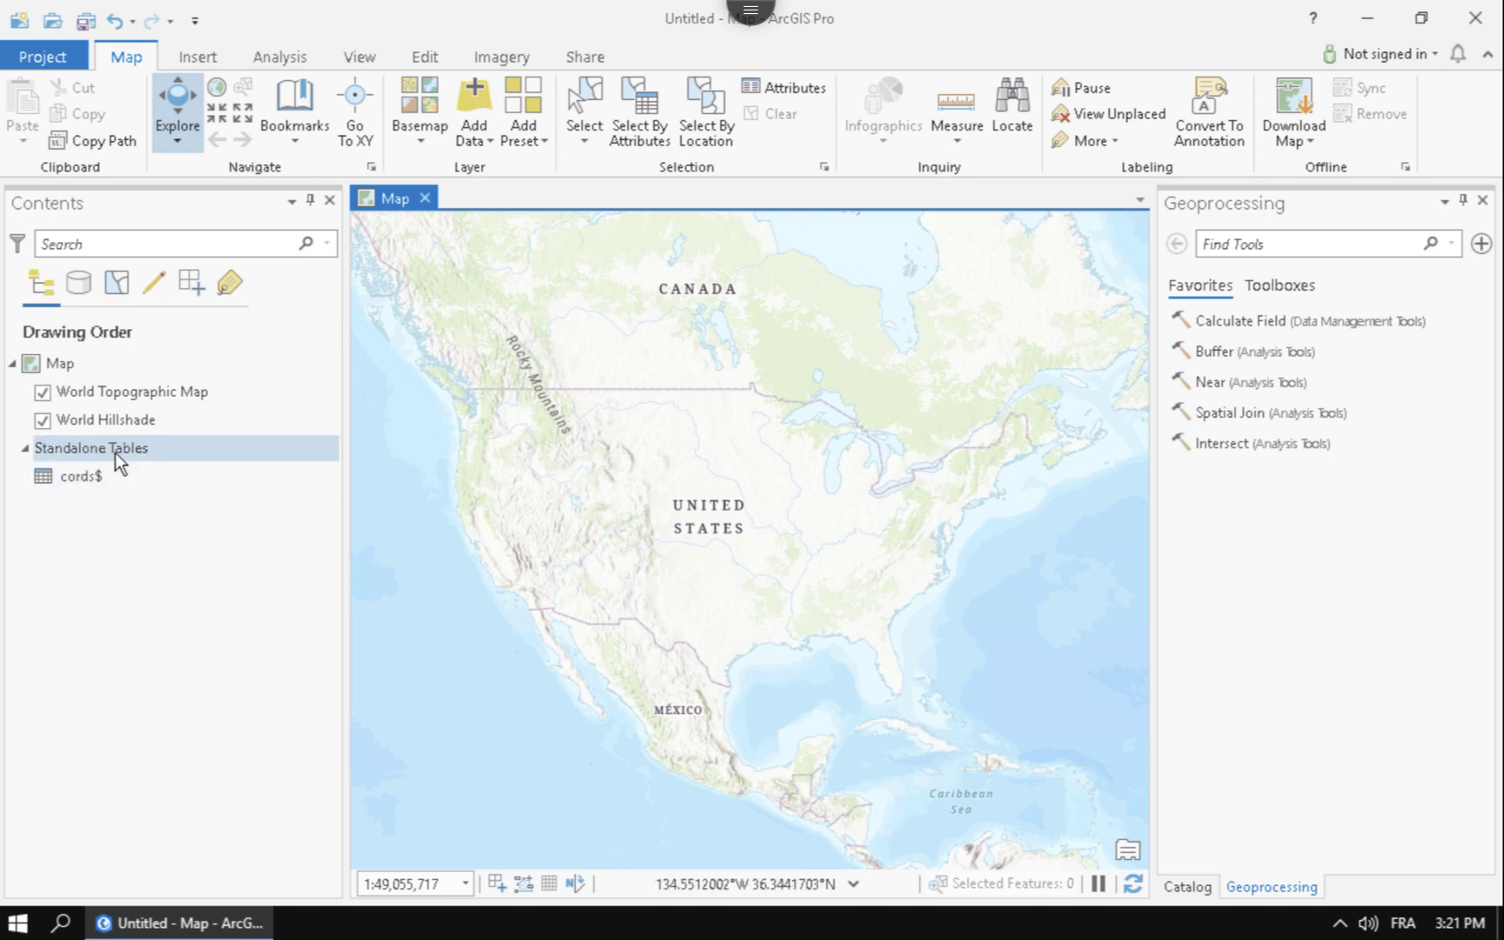
{"action": "left_click", "coordinate": [75, 474]}
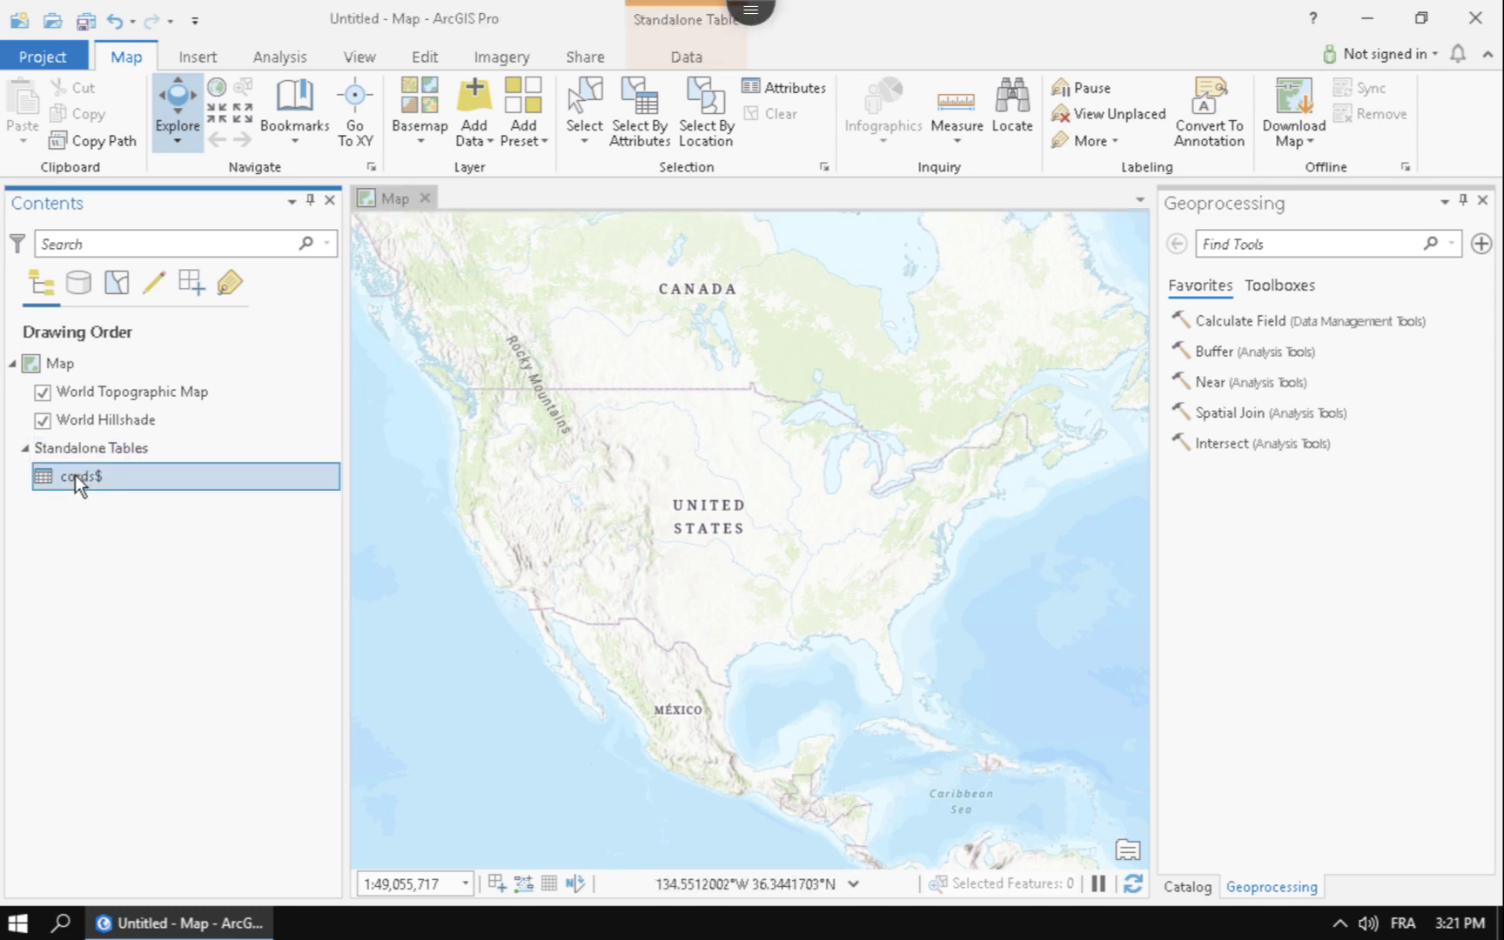
{"action": "right_click", "coordinate": [75, 474]}
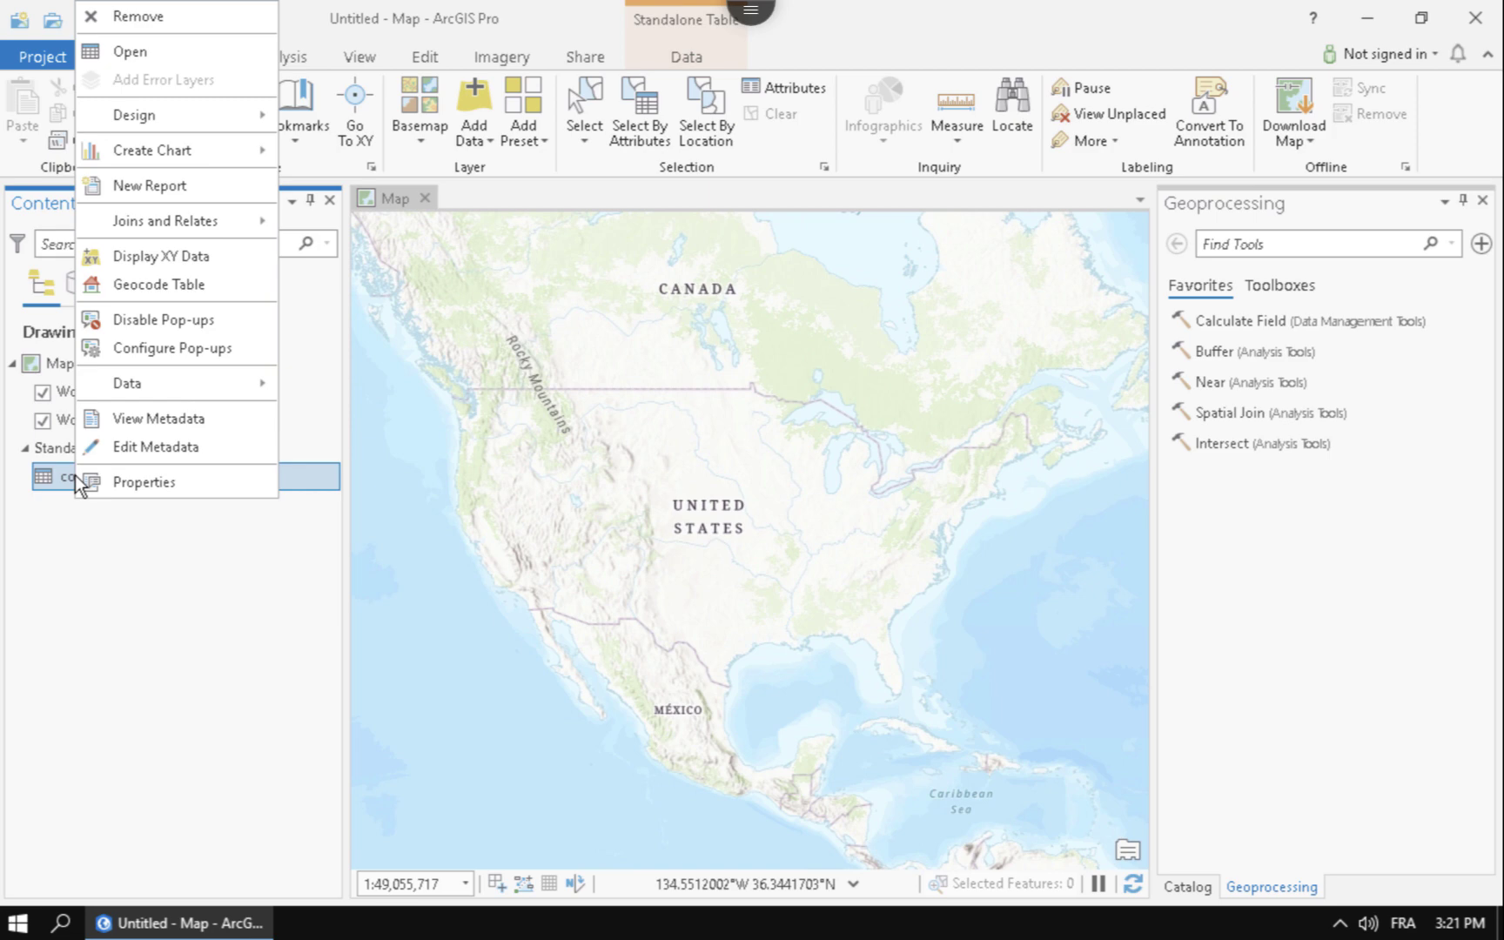
{"action": "left_click", "coordinate": [162, 54]}
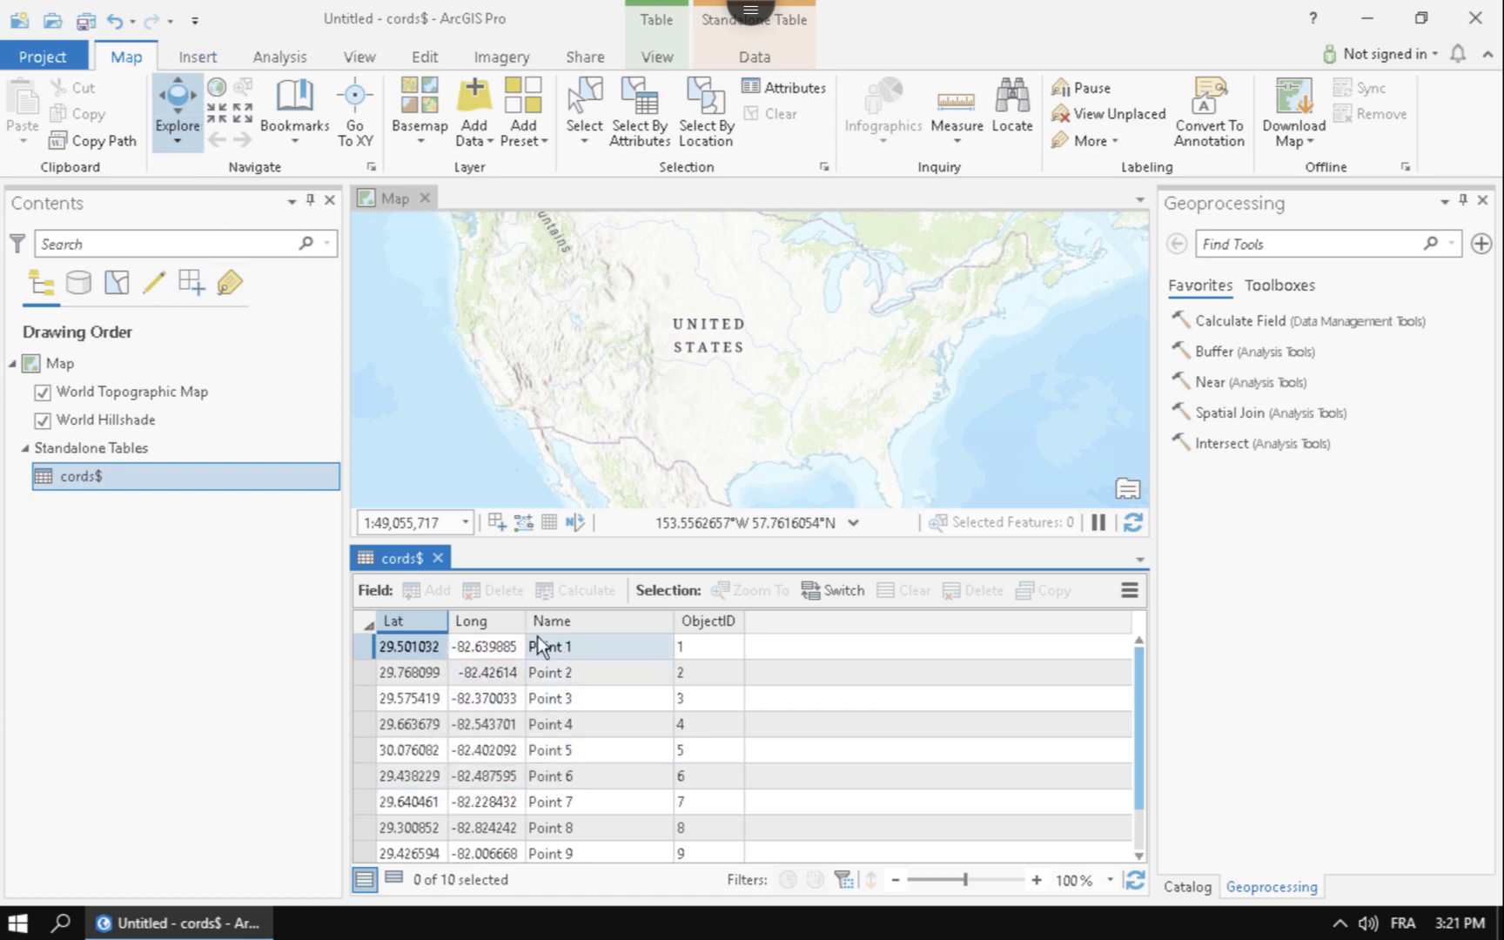
{"action": "left_click", "coordinate": [485, 627]}
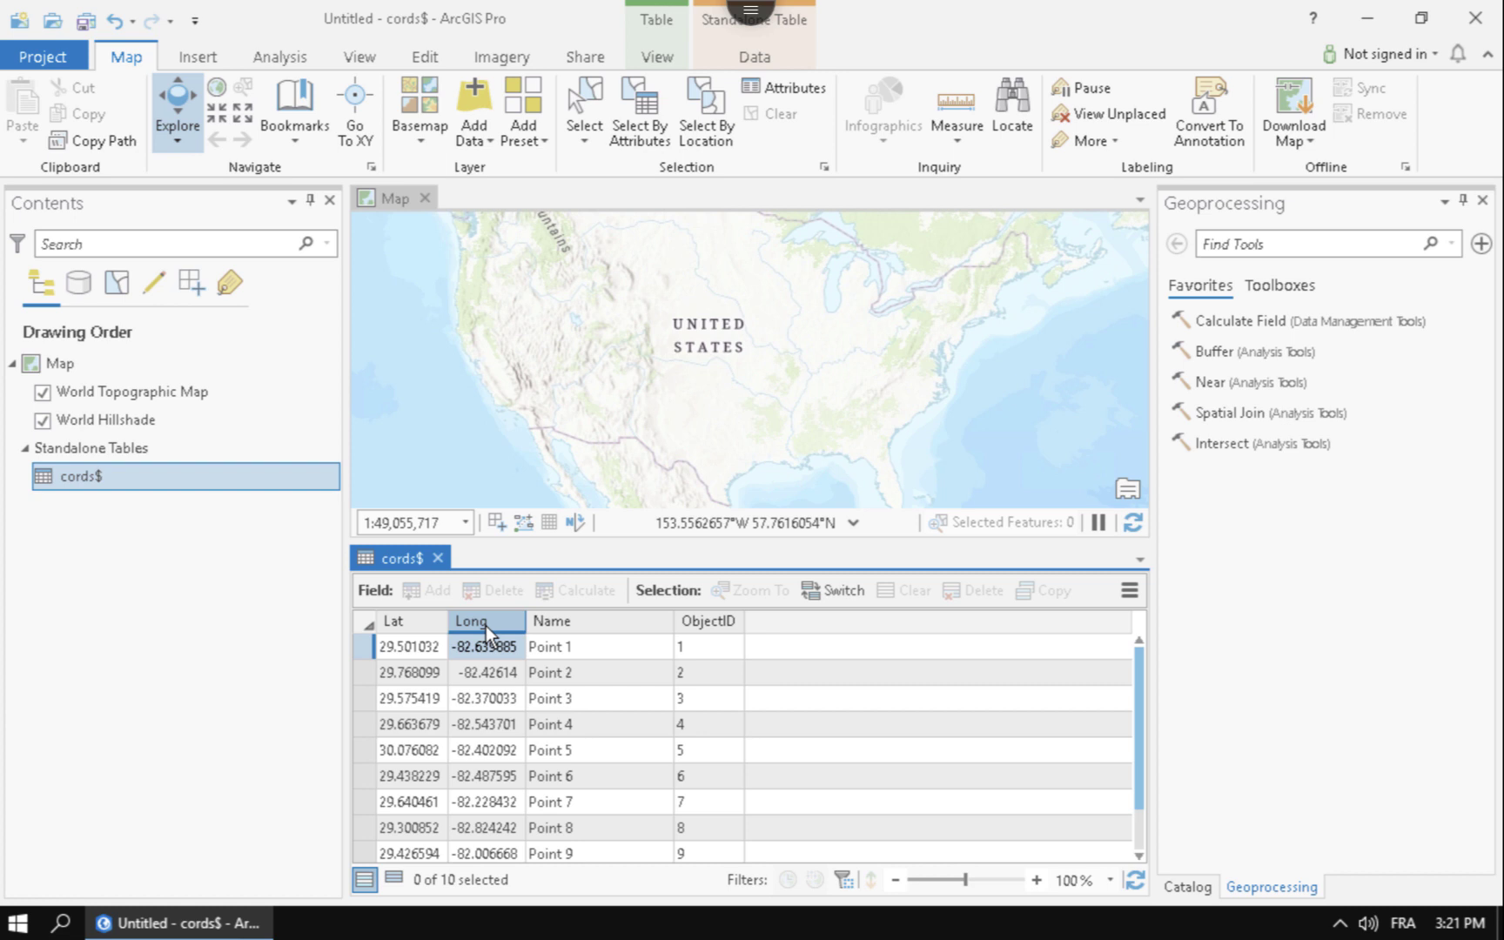
{"action": "right_click", "coordinate": [486, 626]}
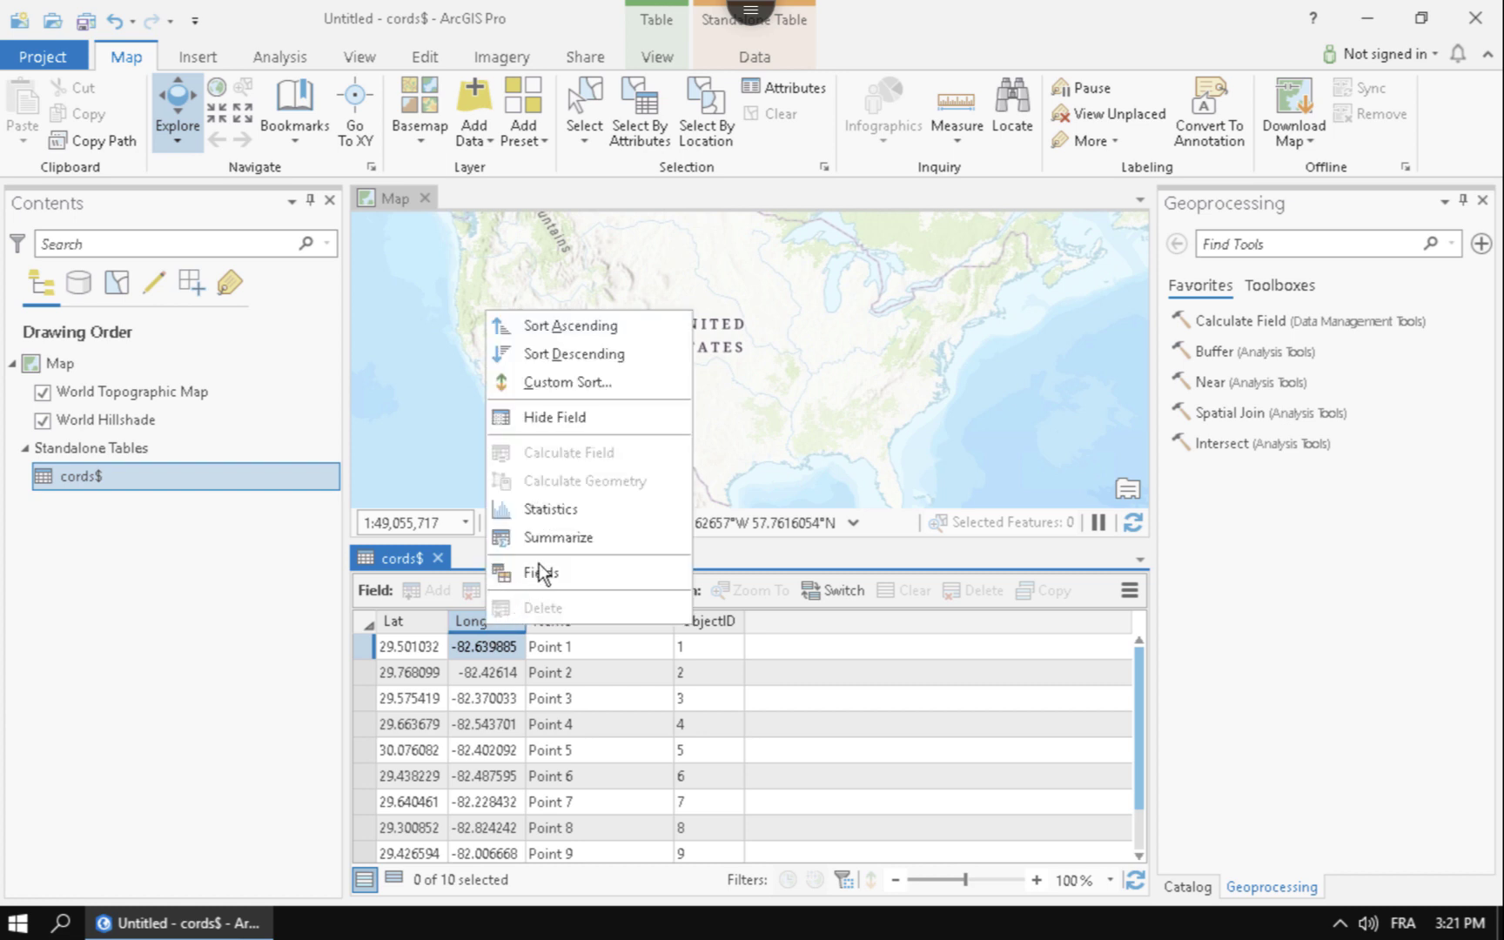
{"action": "left_click", "coordinate": [473, 631]}
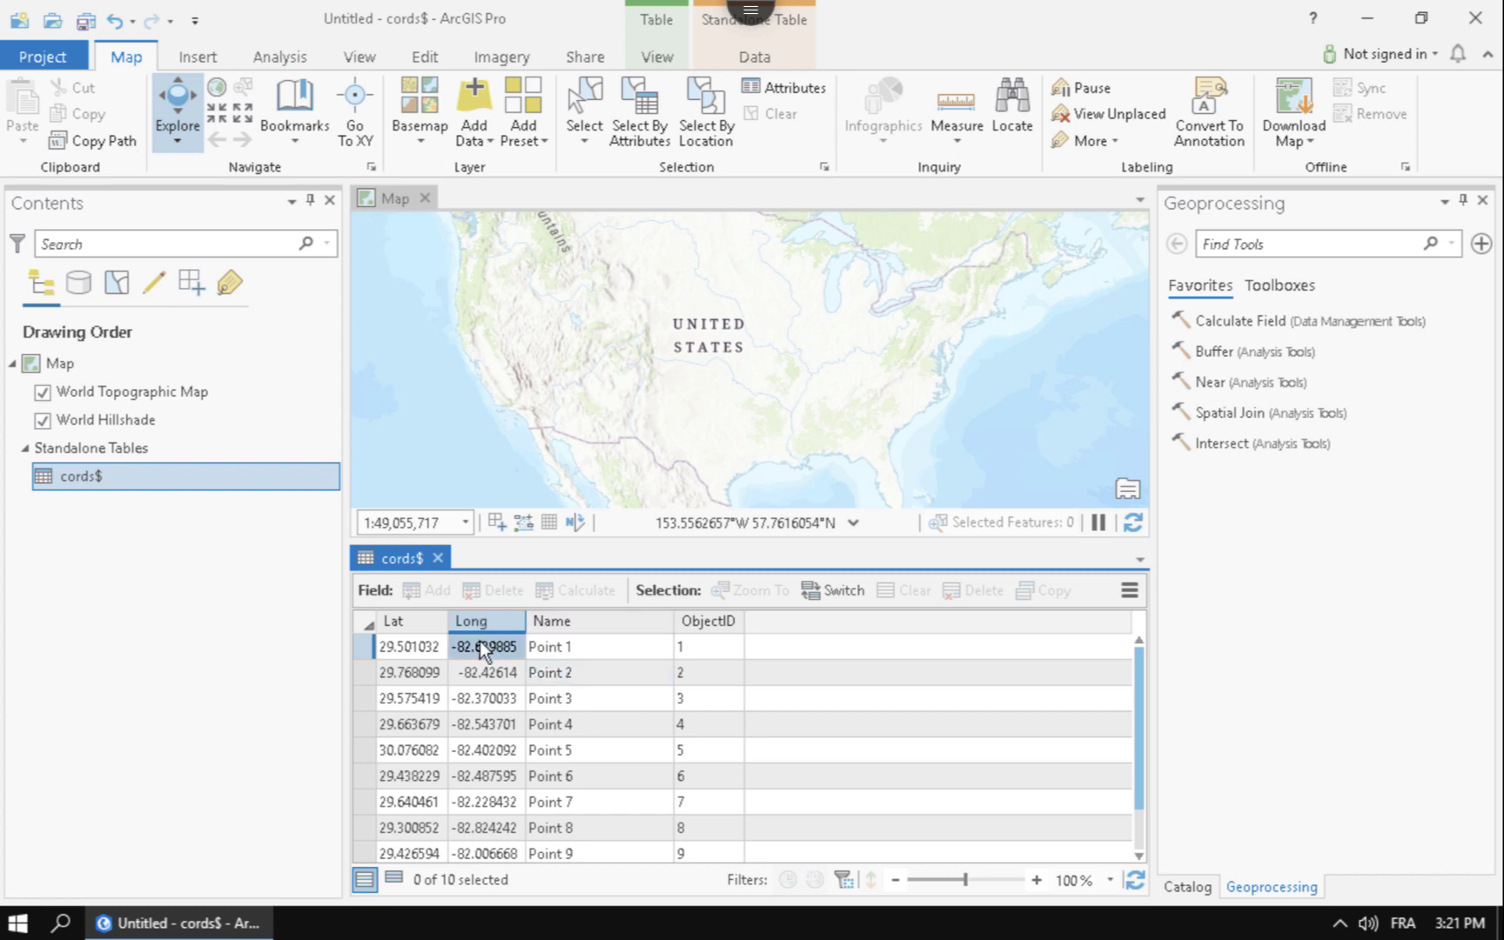
{"action": "mouse_move", "coordinate": [466, 626]}
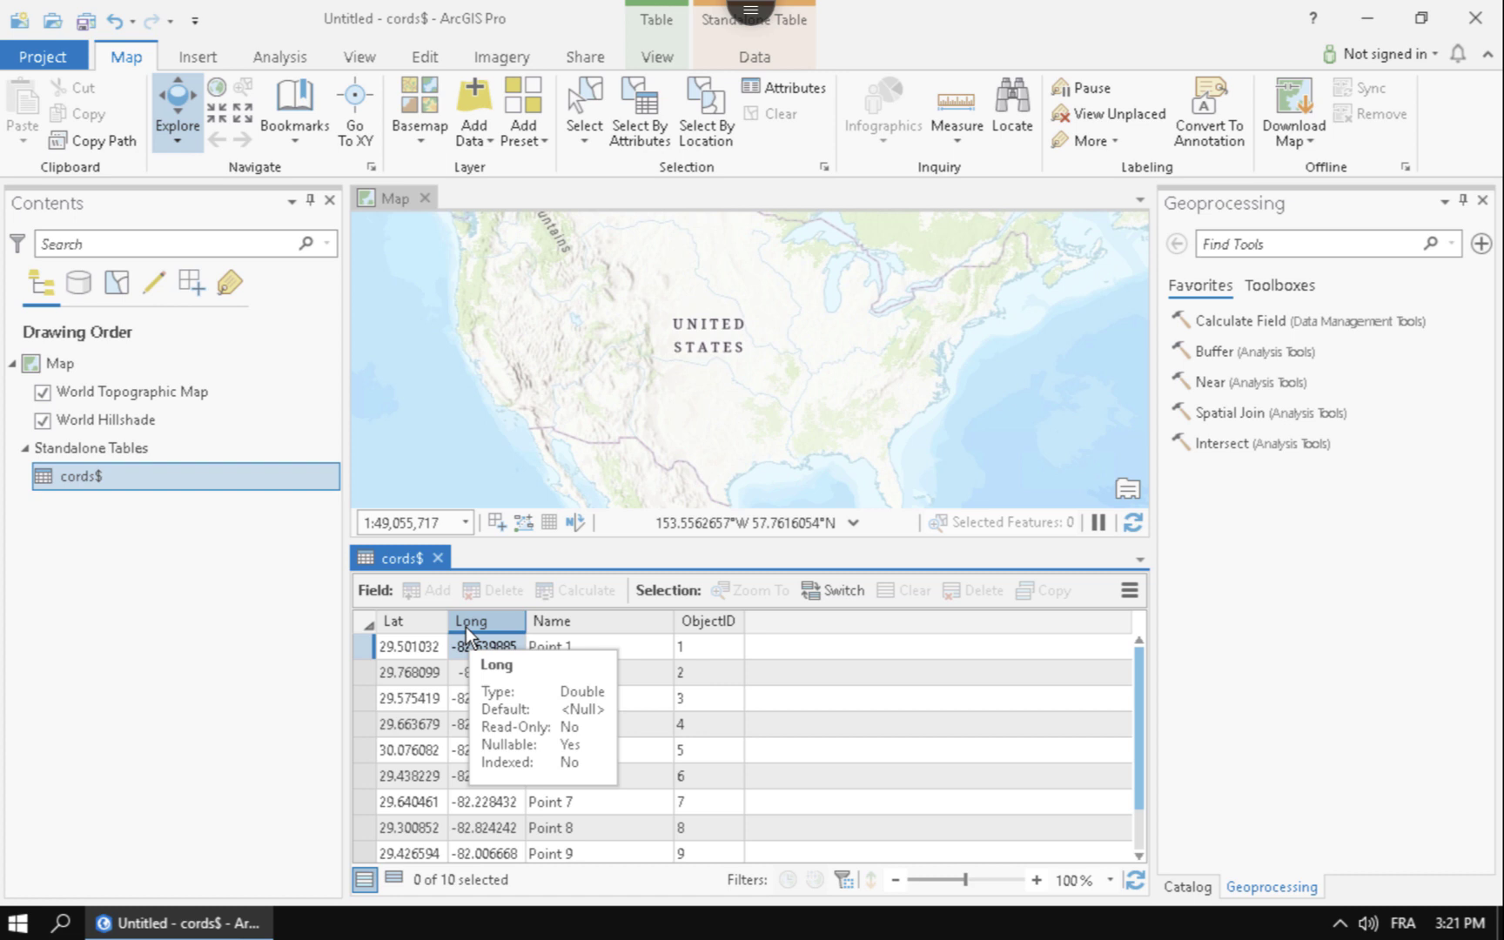
{"action": "mouse_move", "coordinate": [416, 626]}
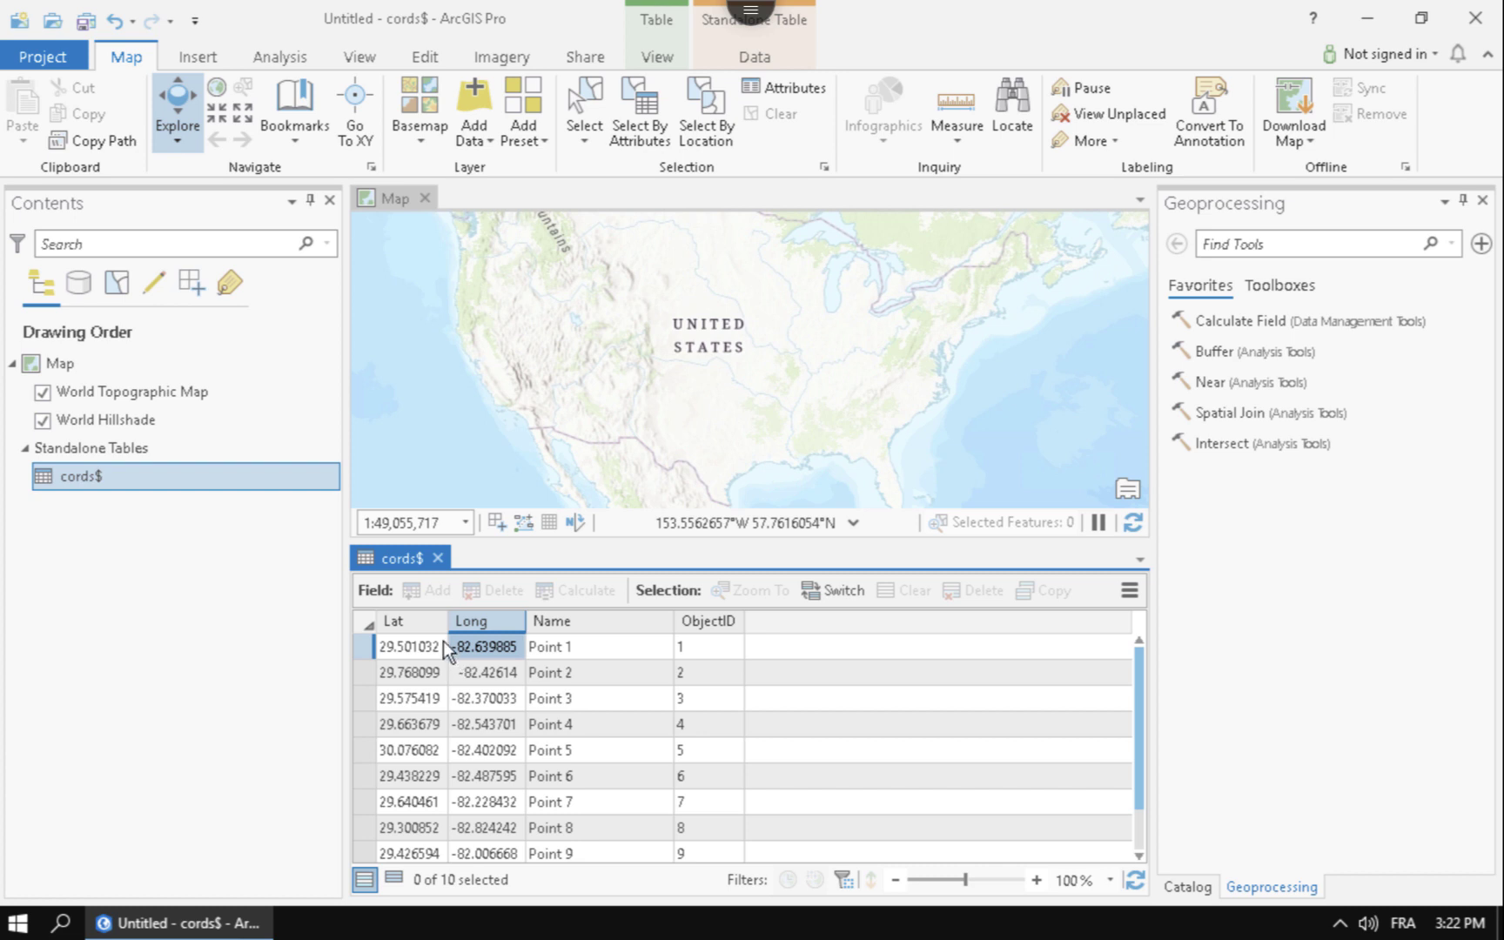
{"action": "mouse_move", "coordinate": [560, 618]}
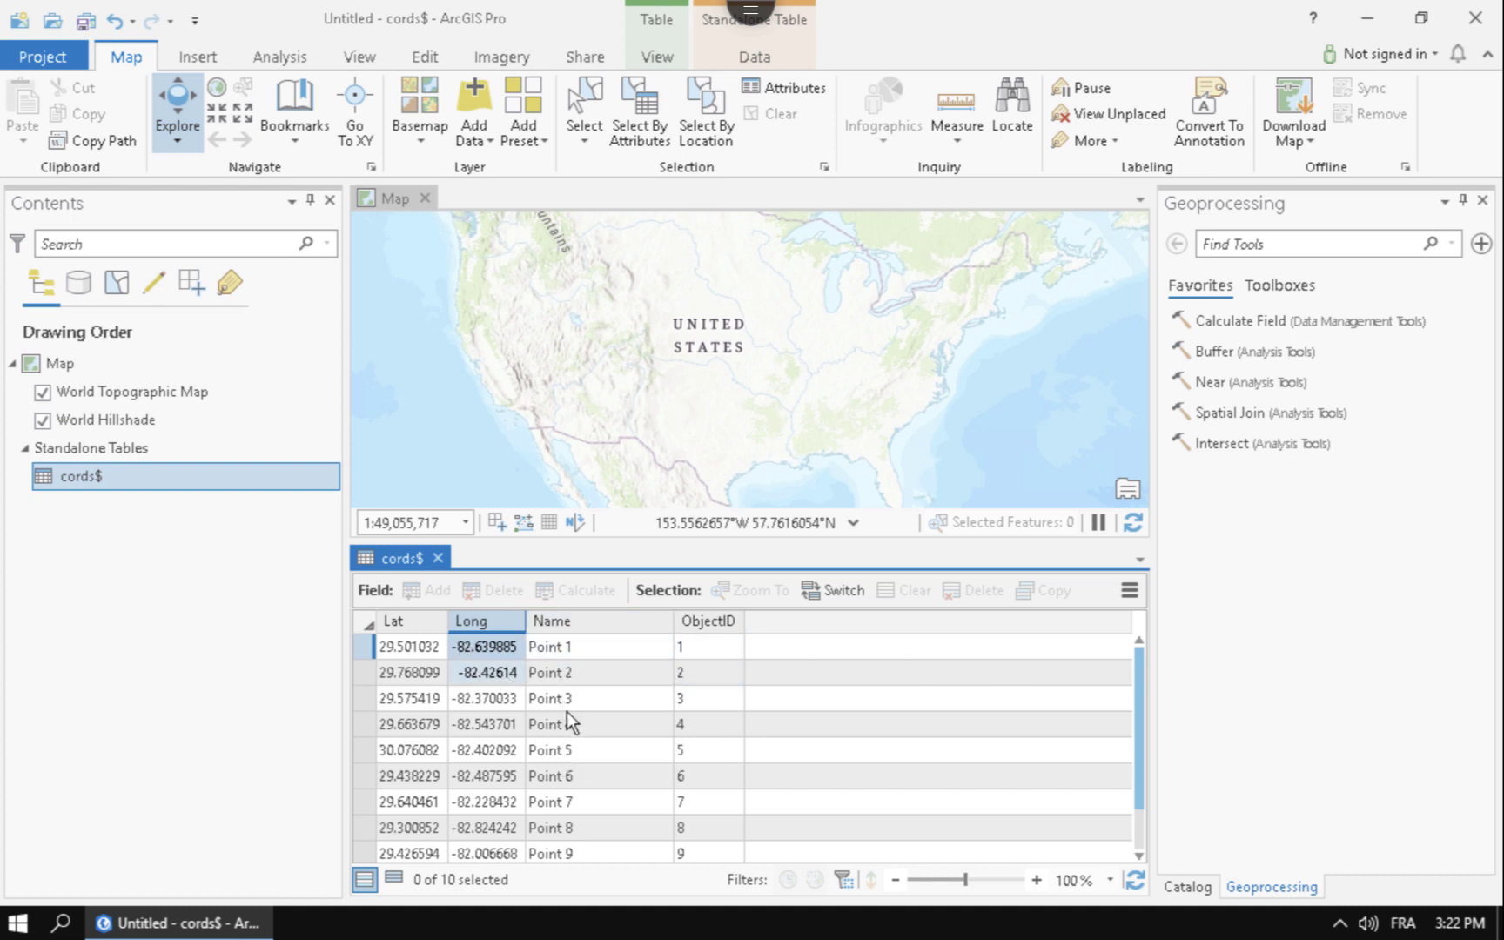
Open Display XY Data for the cords$ table and check the output save location.
{"action": "right_click", "coordinate": [185, 484]}
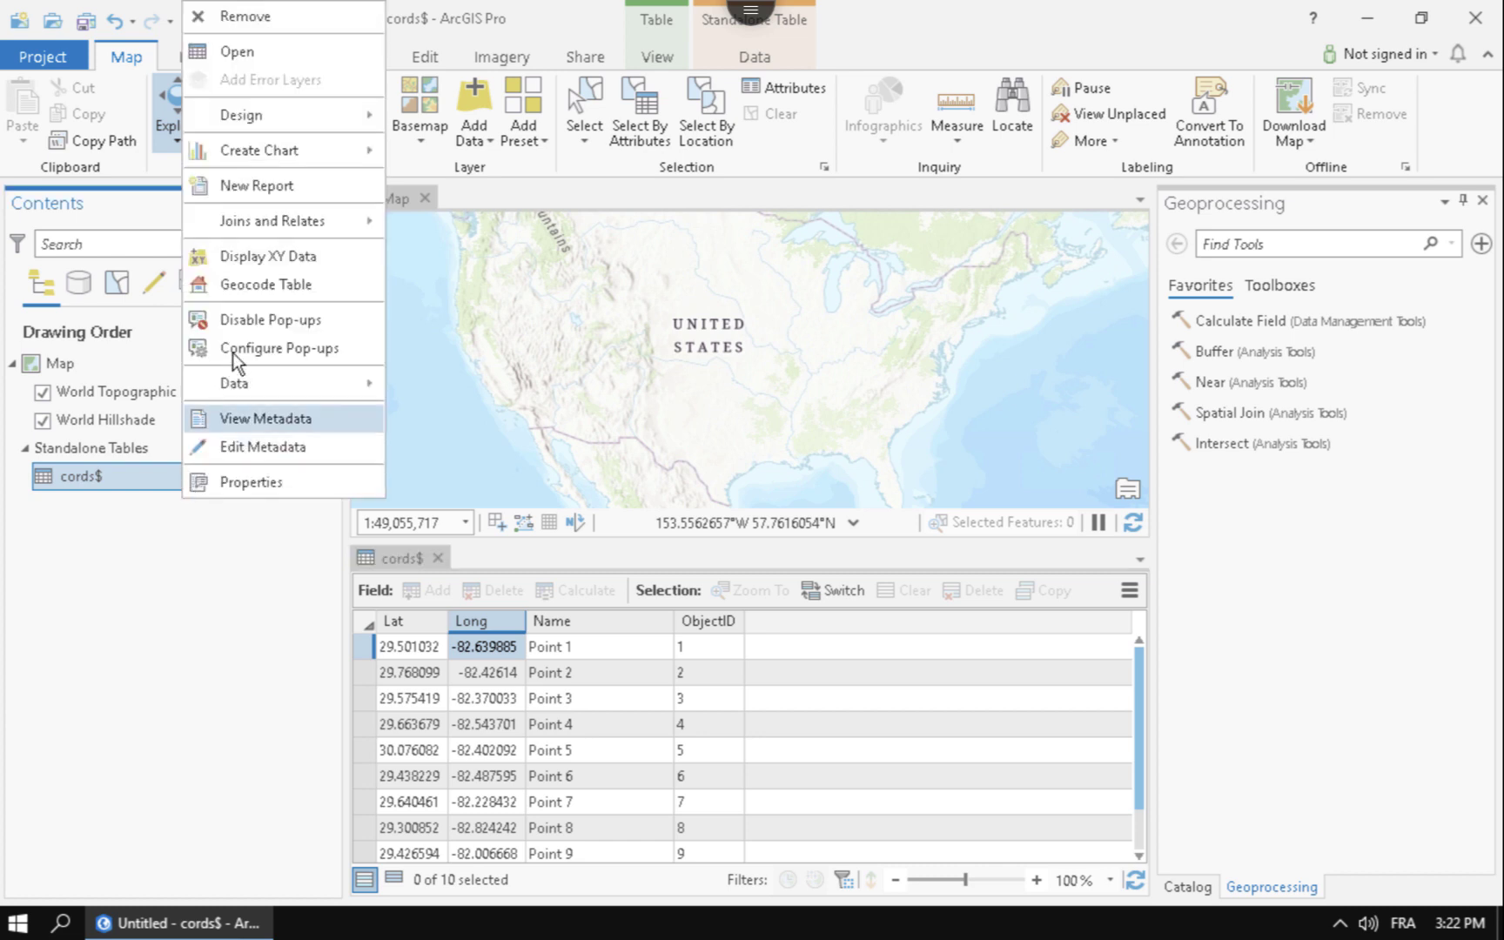
{"action": "left_click", "coordinate": [288, 256]}
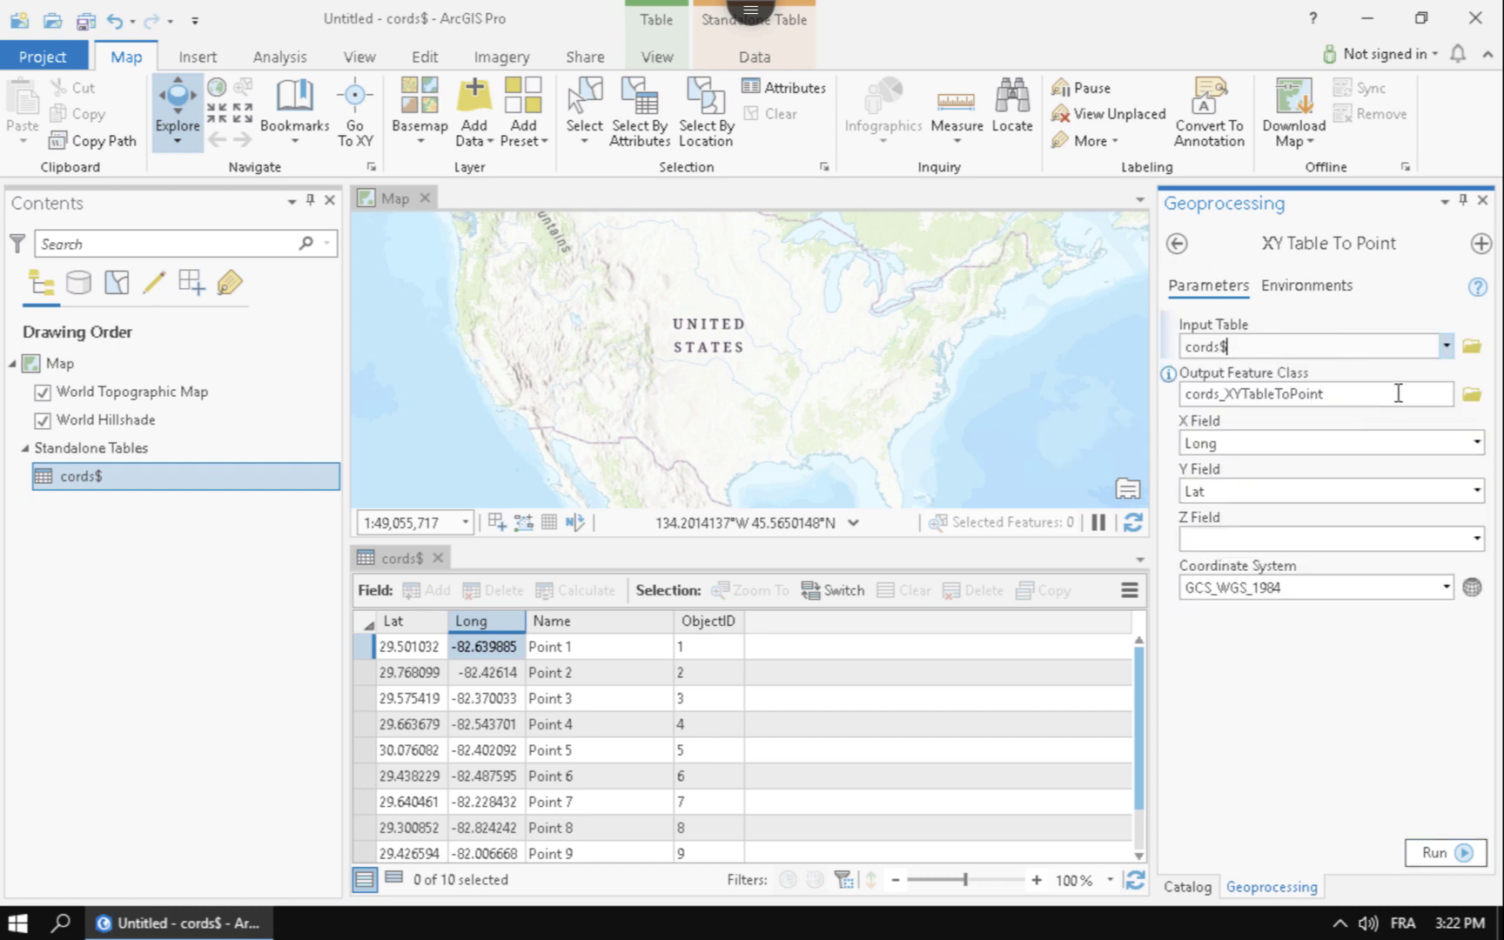
{"action": "left_click", "coordinate": [1470, 396]}
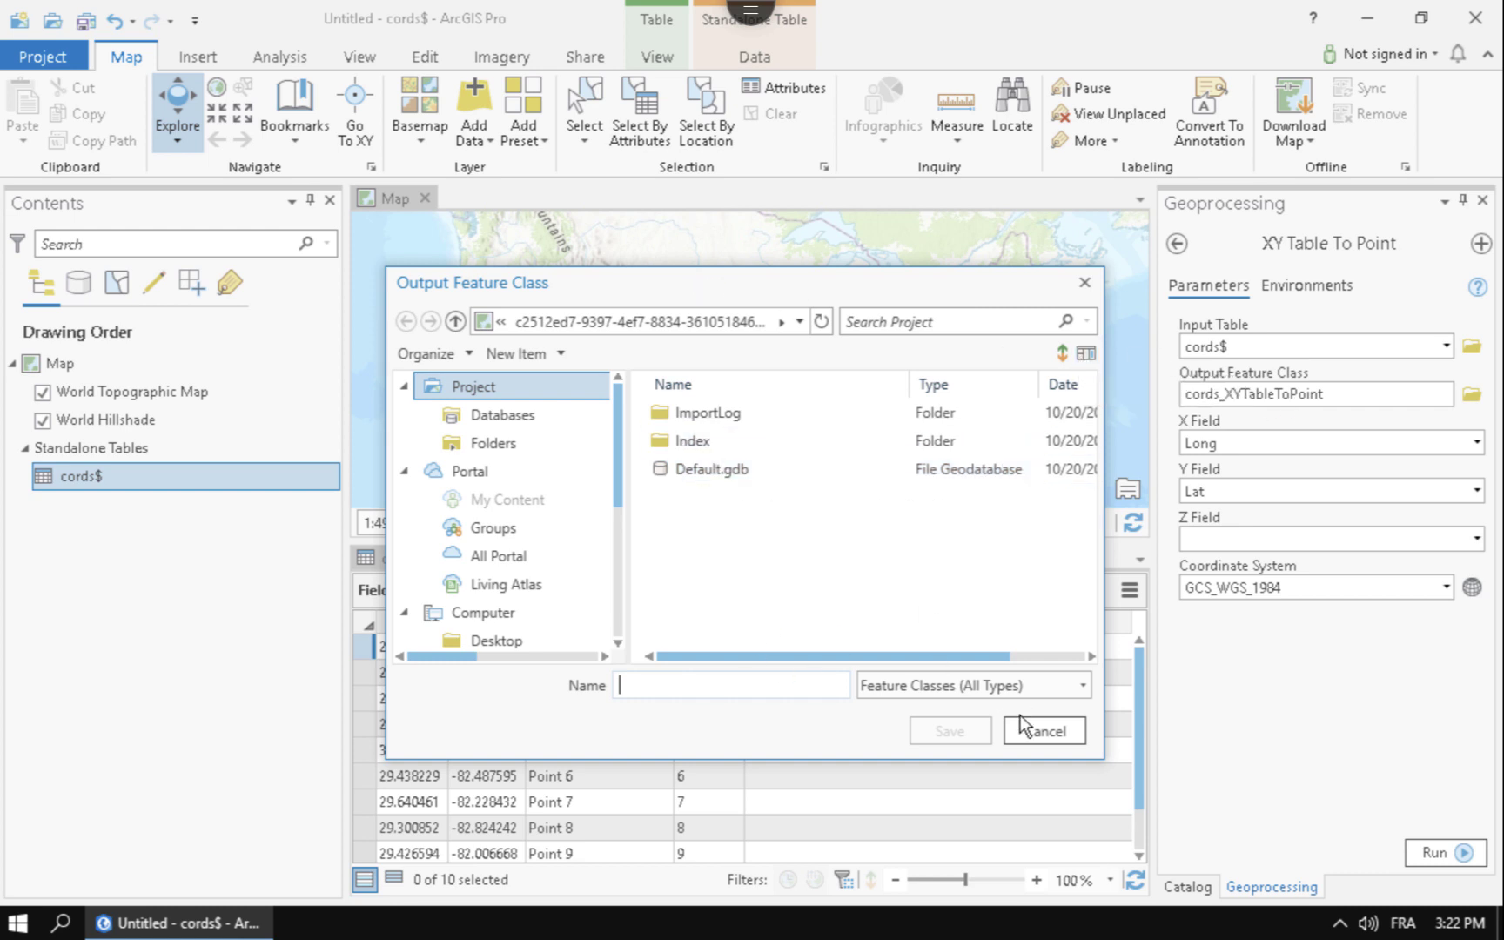
{"action": "left_click", "coordinate": [1052, 728]}
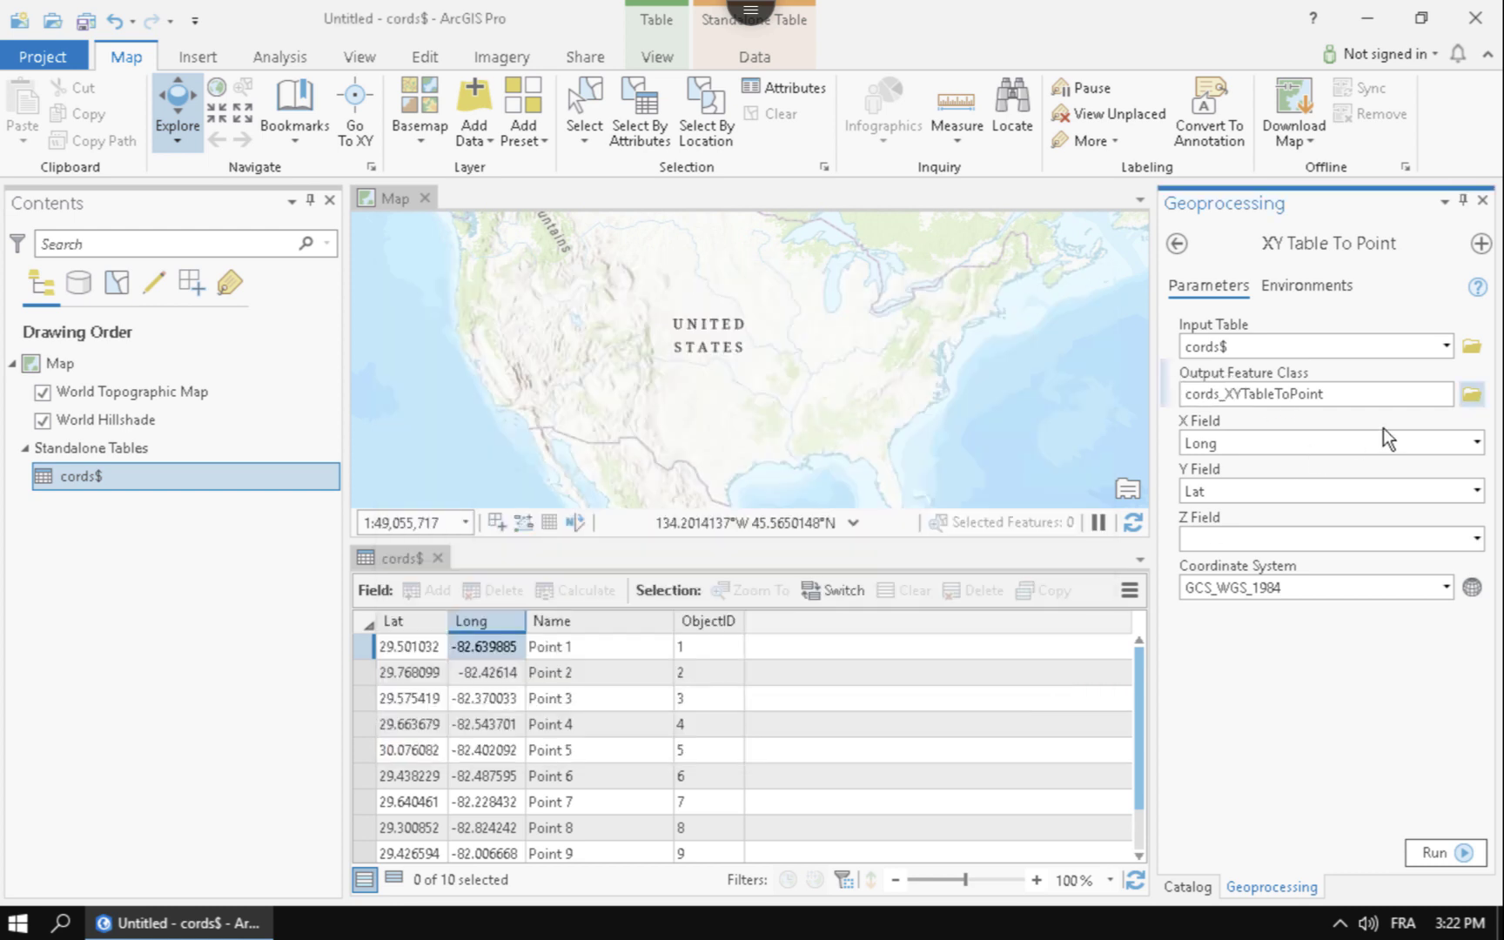
Rename the output feature class from cords_XYTableToPoint to 'points', keeping X=Long and Y=Lat.
{"action": "left_click", "coordinate": [1349, 392]}
{"action": "left_click", "coordinate": [1349, 392]}
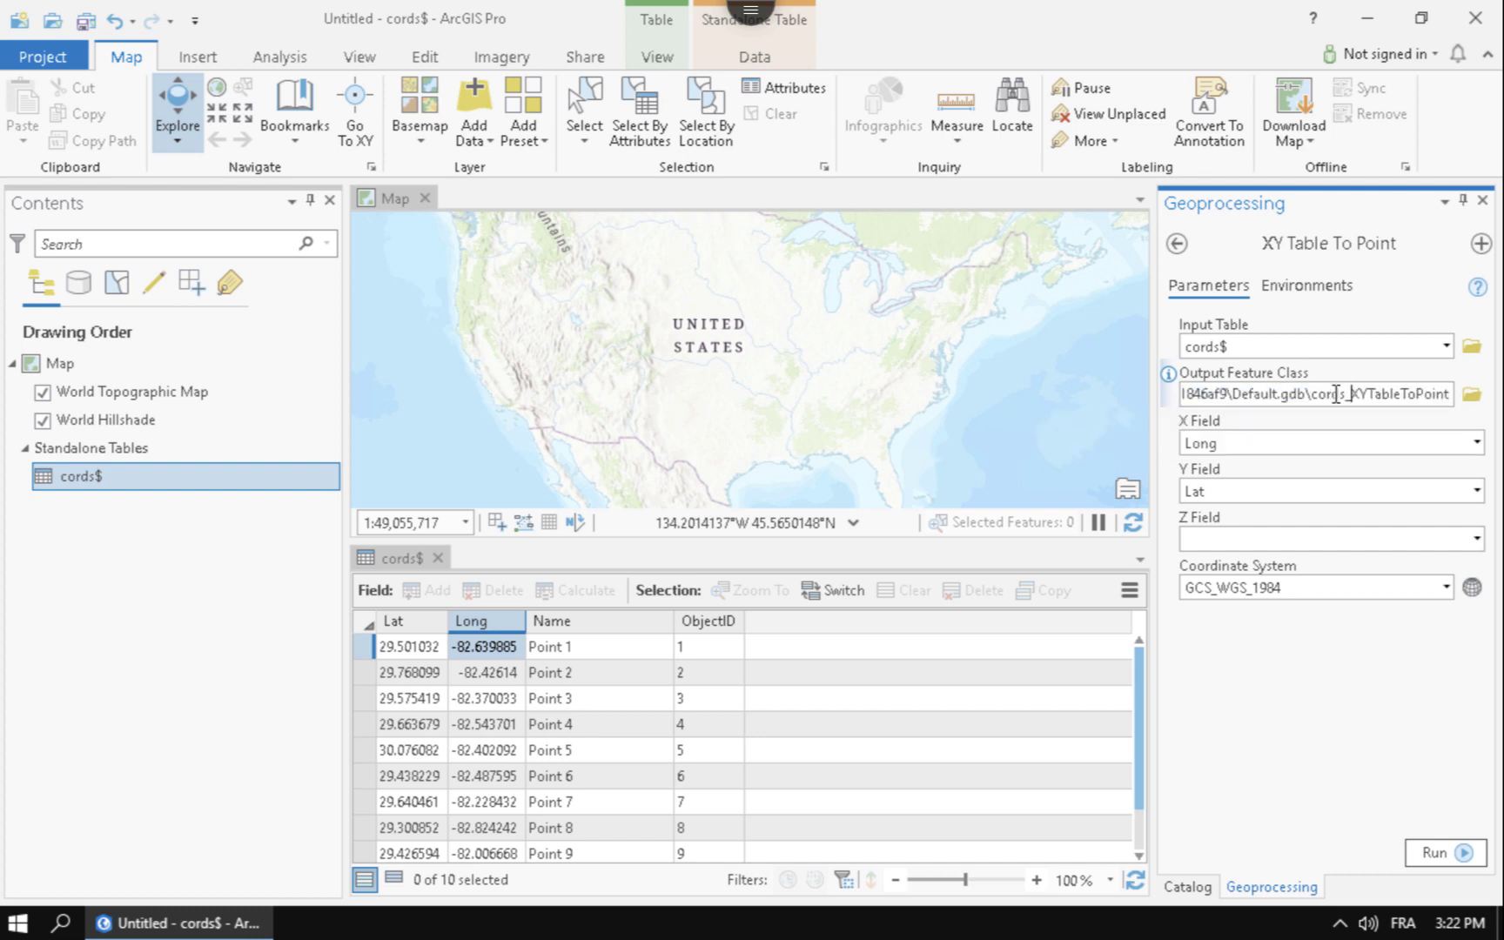
{"action": "left_click", "coordinate": [1314, 396]}
{"action": "left_click_drag", "start_coordinate": [1314, 396], "coordinate": [1497, 409]}
{"action": "type", "text": "points"}
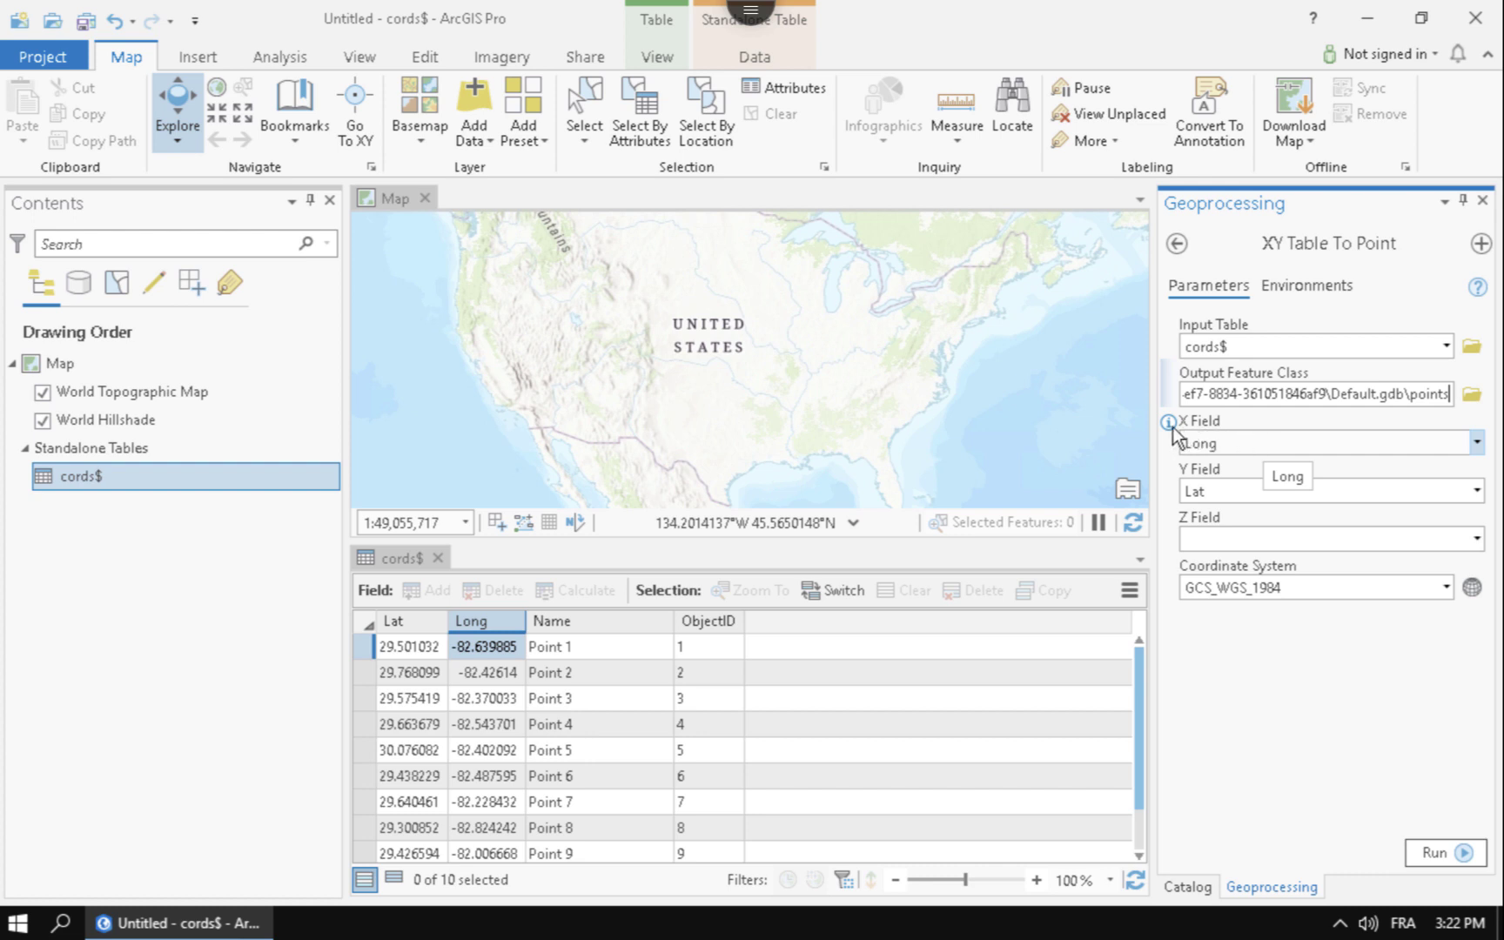
{"action": "mouse_move", "coordinate": [1187, 435]}
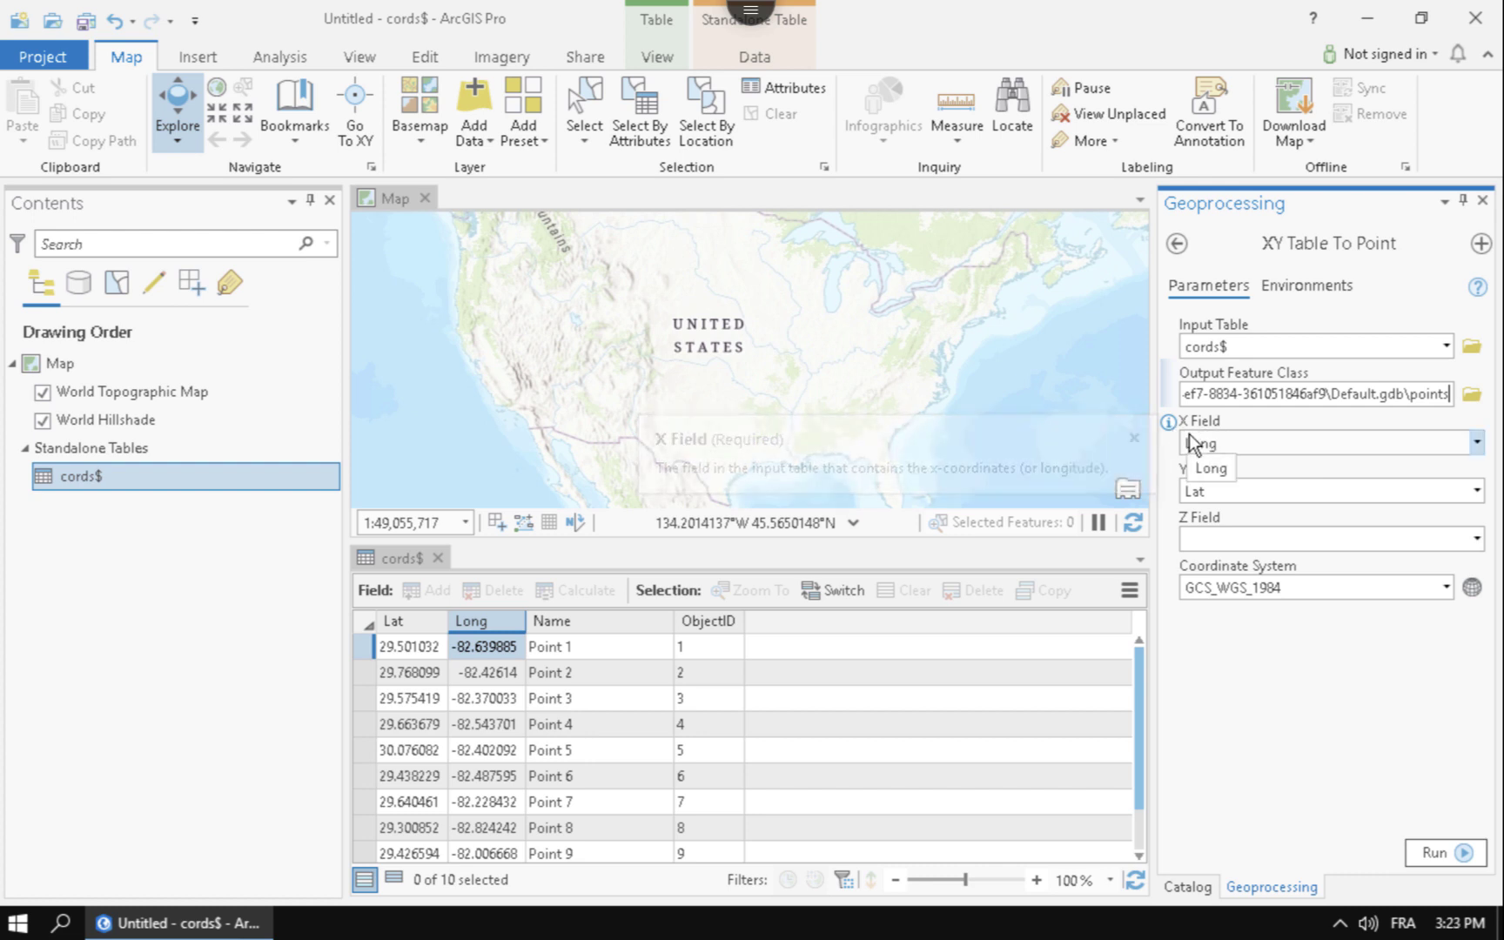
{"action": "key", "text": "Tab"}
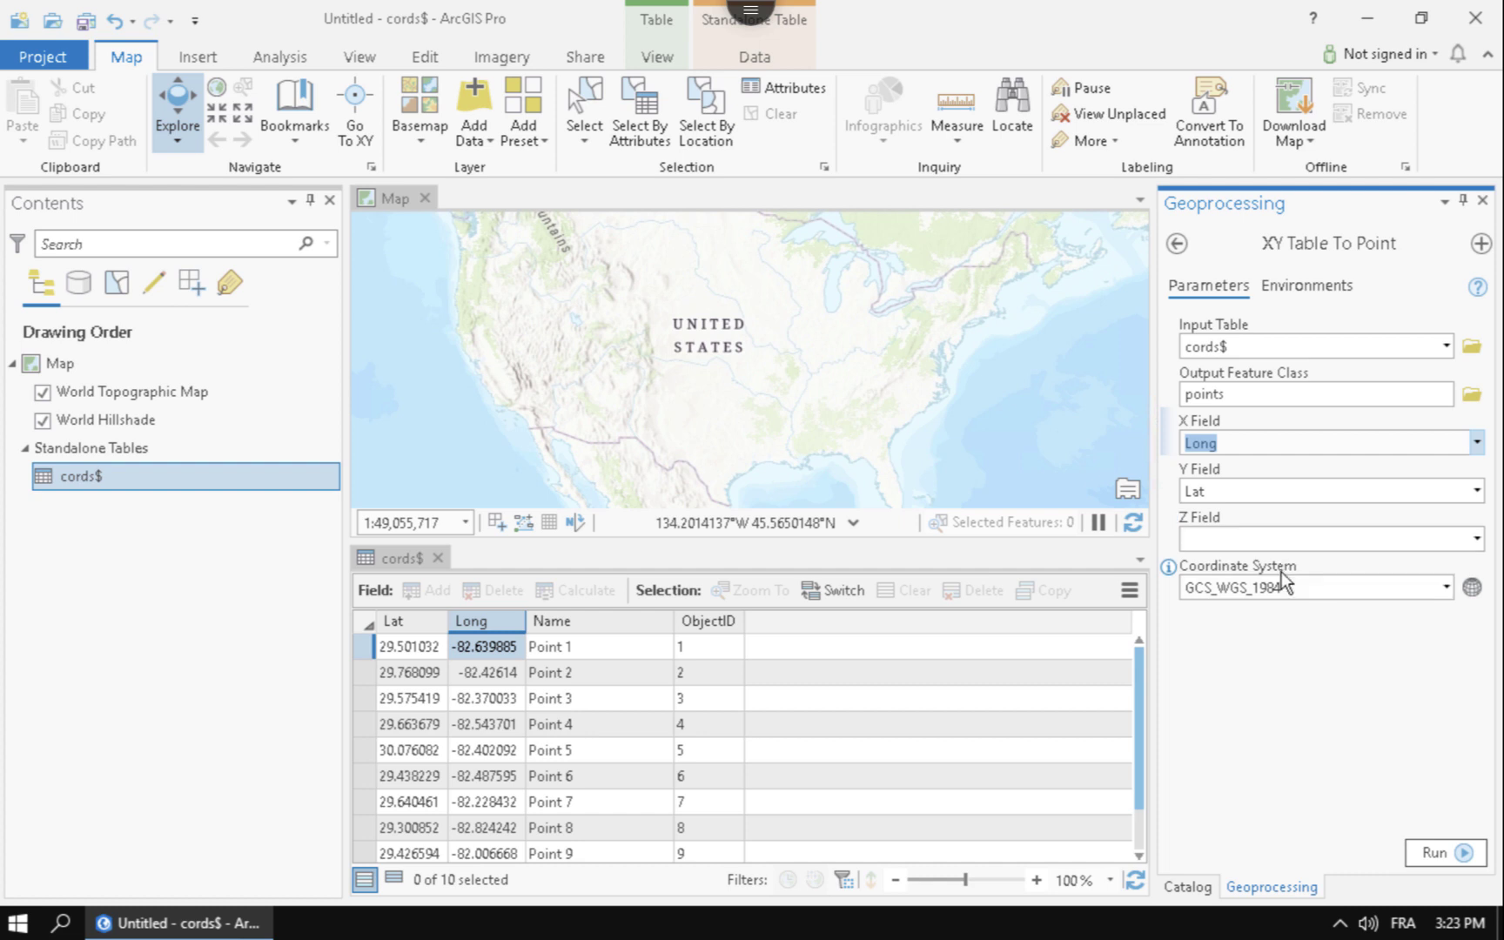
{"action": "left_click", "coordinate": [1471, 589]}
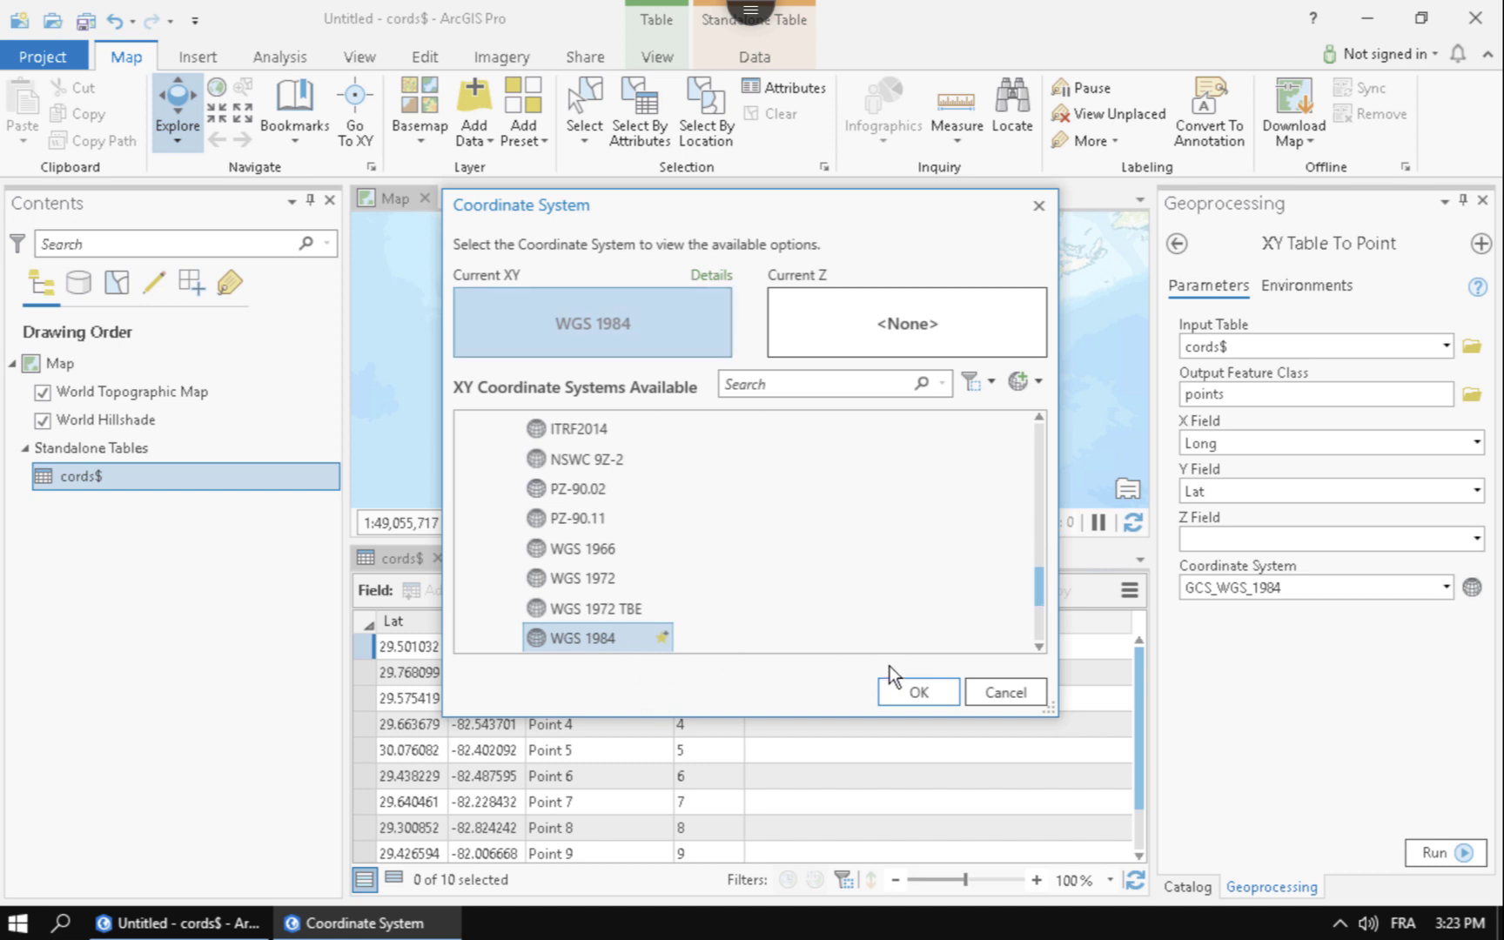
{"action": "left_click", "coordinate": [997, 686]}
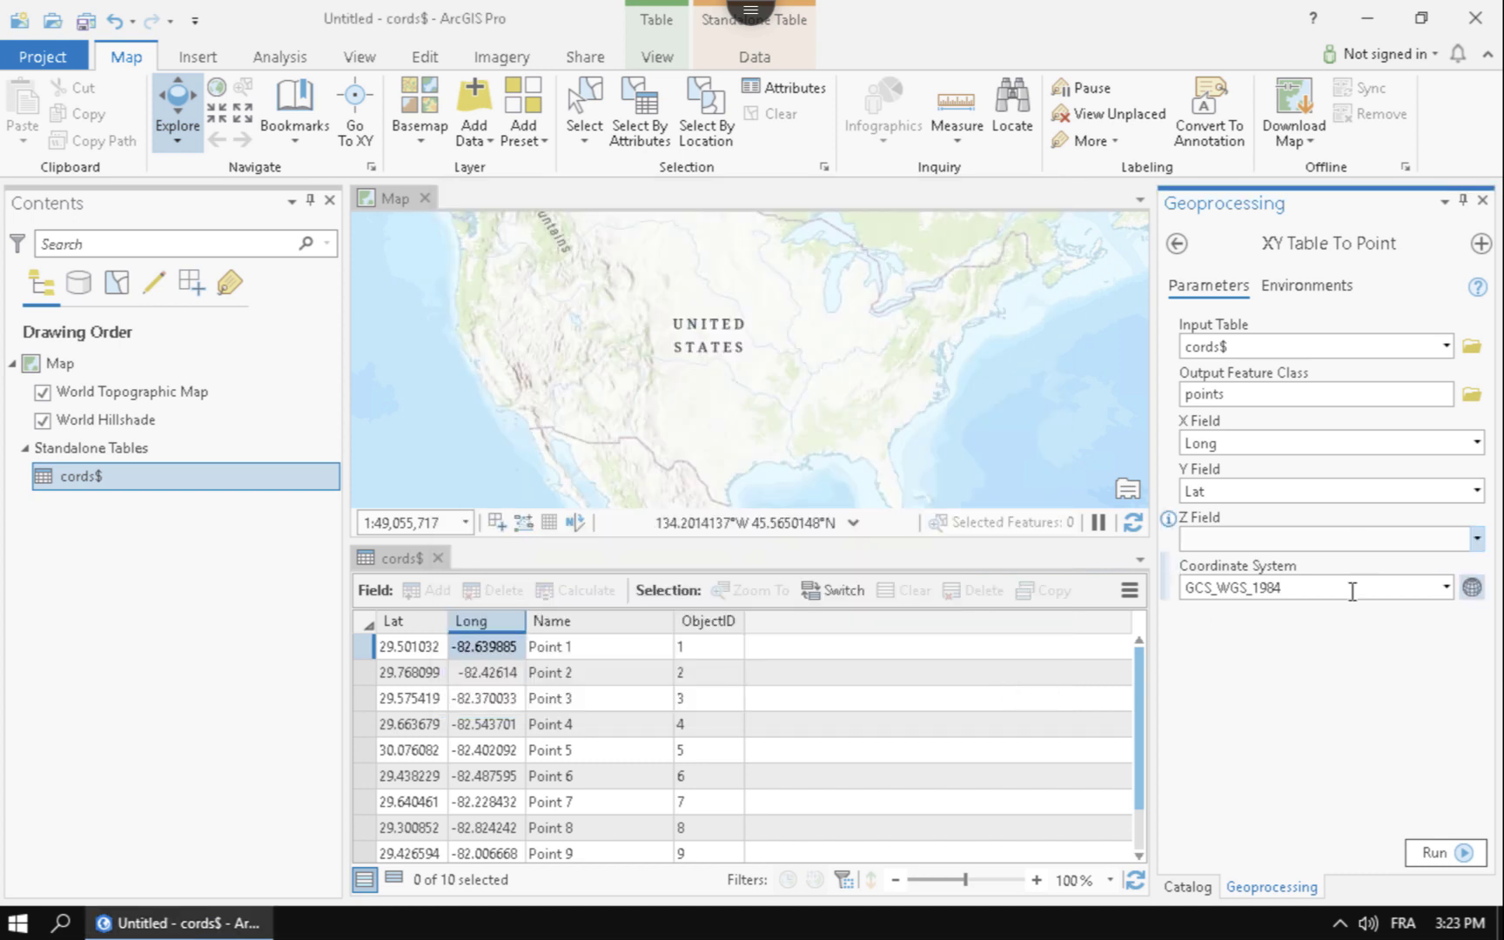
Run XY Table To Point to plot the ten locations around Gainesville, Florida.
{"action": "left_click", "coordinate": [1460, 857]}
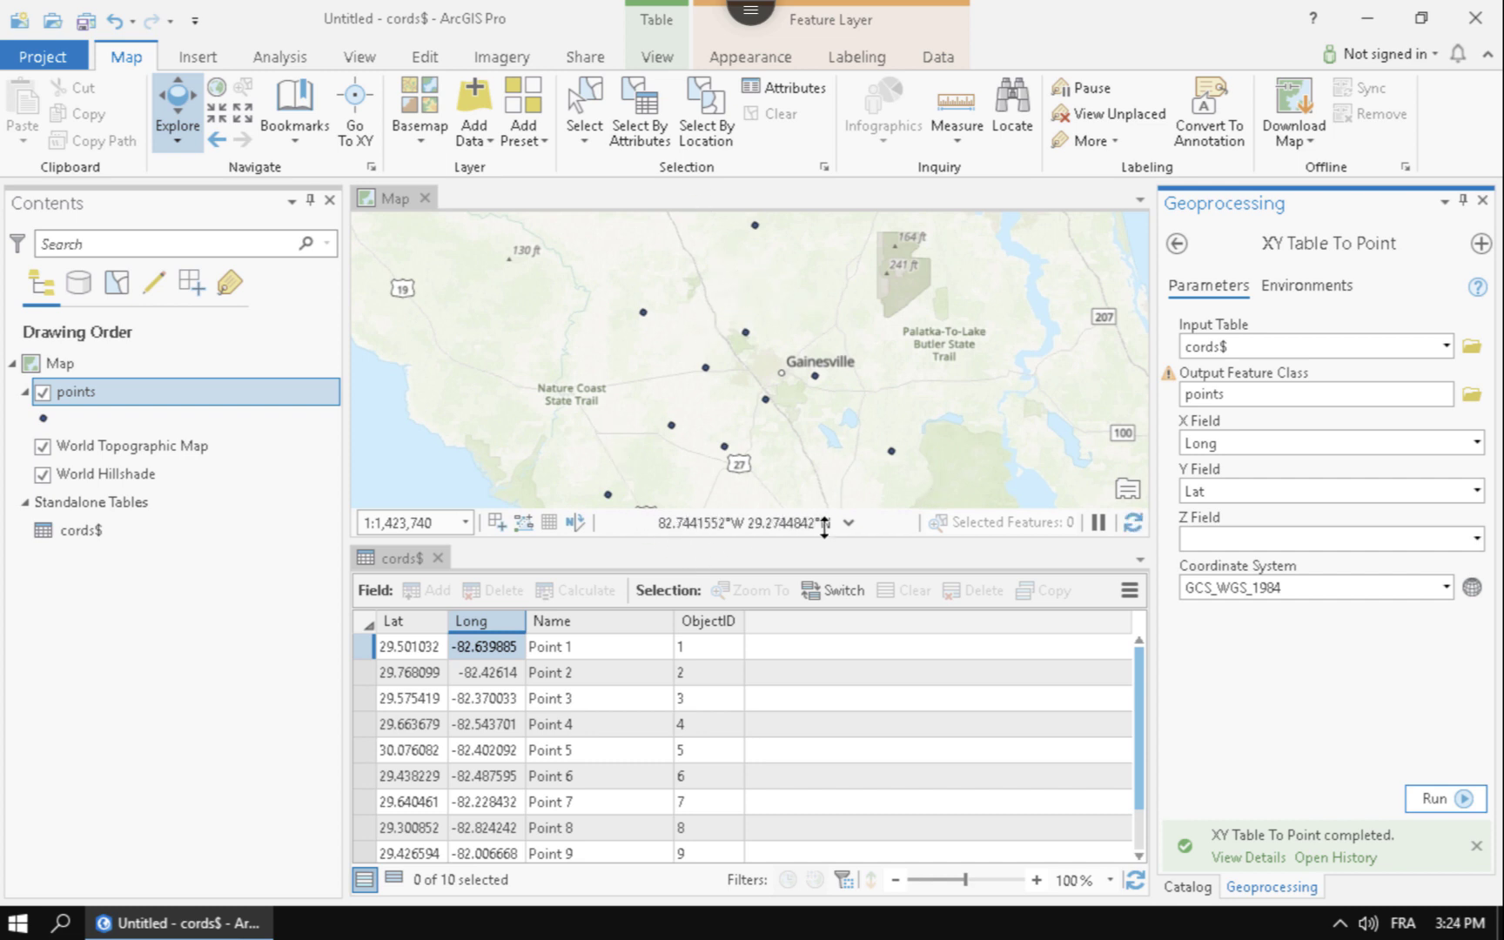
Open the points layer's attribute table showing Shape, Lat, Long and Name for each record.
{"action": "right_click", "coordinate": [167, 396]}
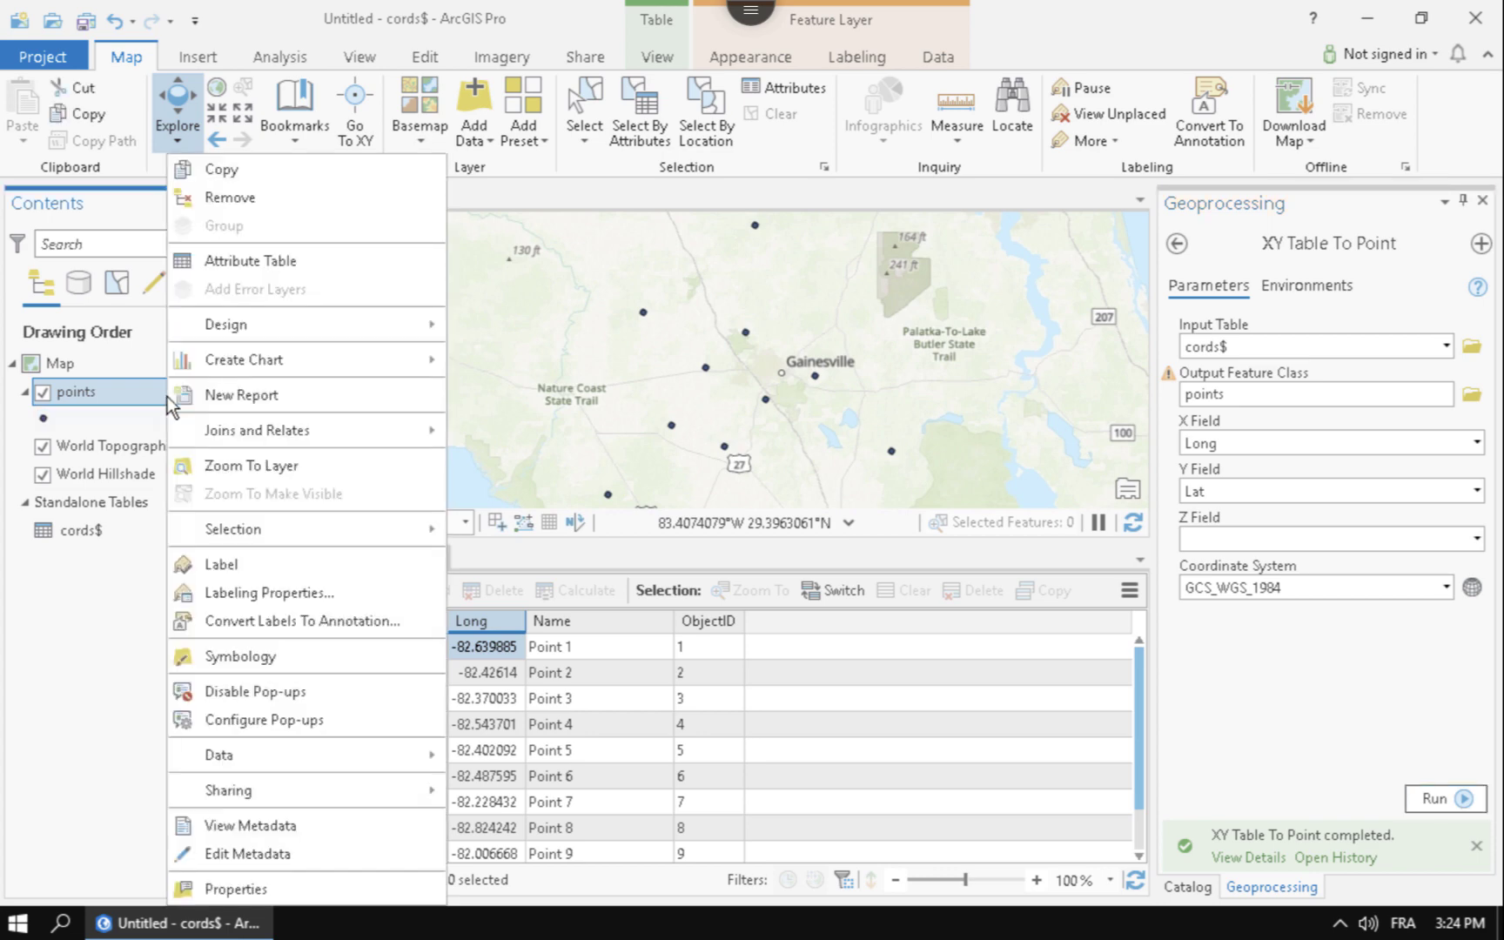
{"action": "left_click", "coordinate": [269, 258]}
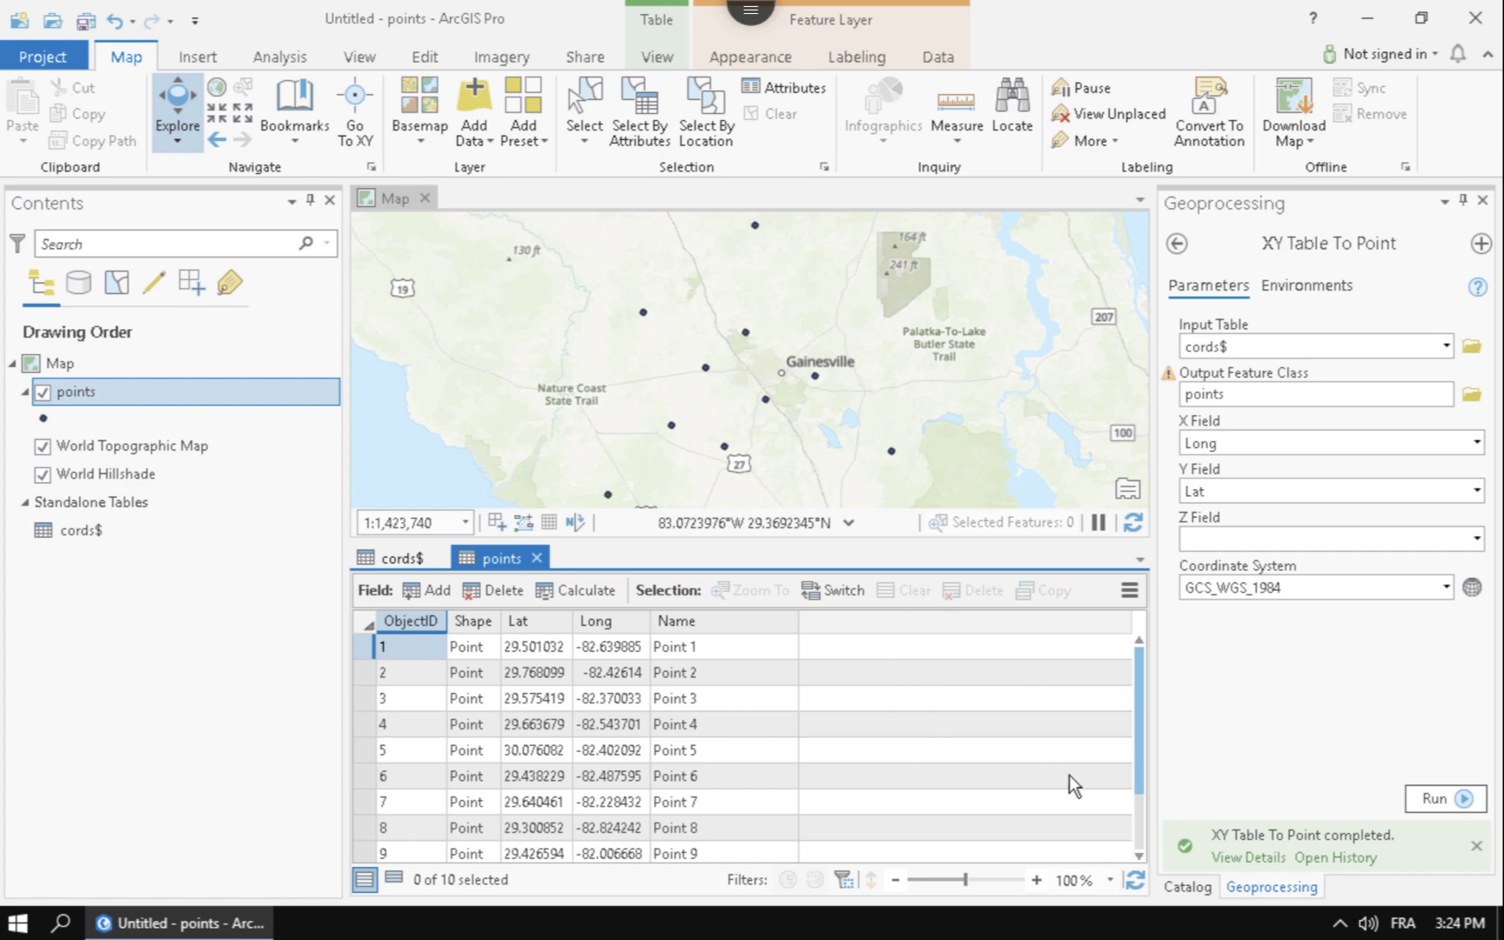
{"action": "mouse_move", "coordinate": [1199, 834]}
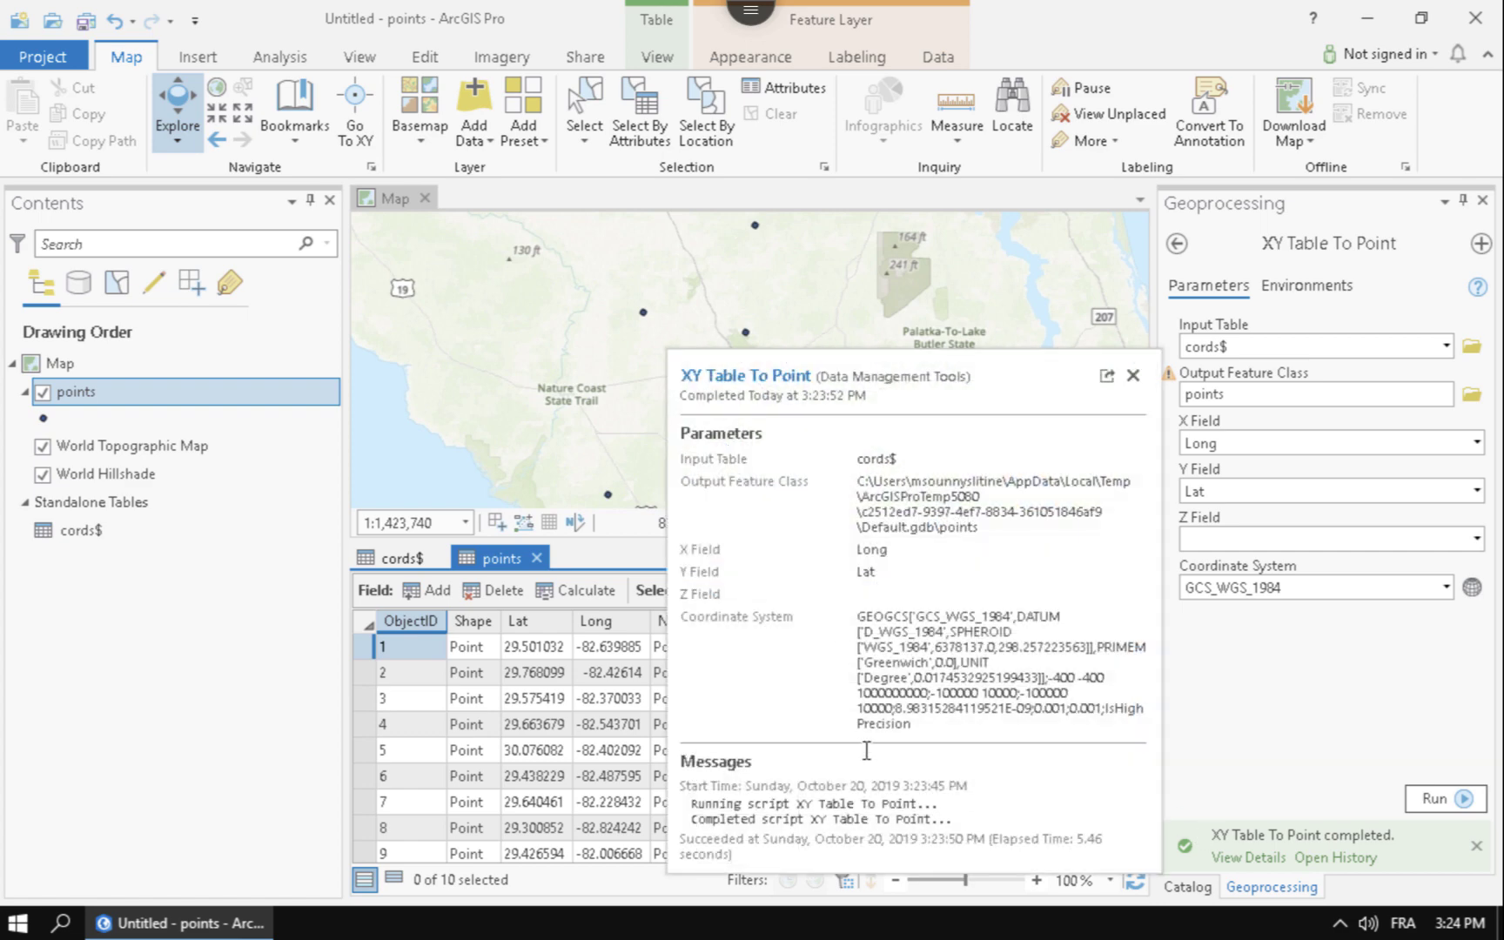